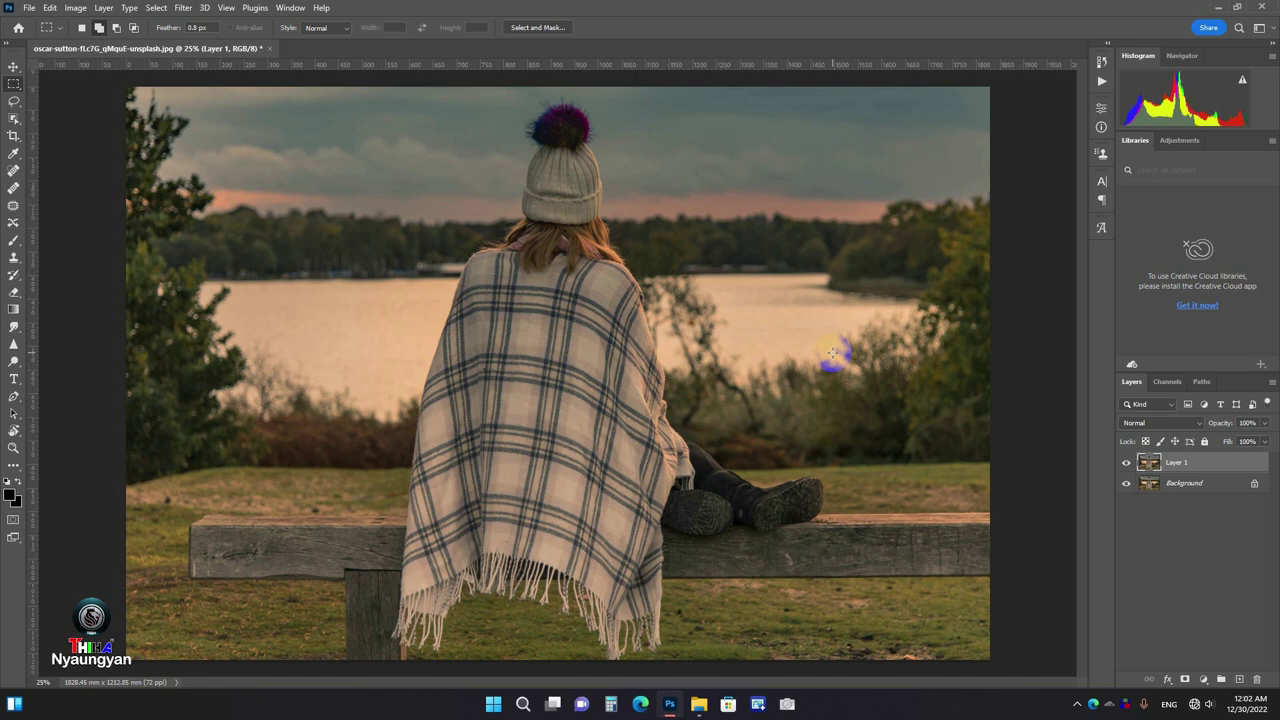
# - Trial-shrink Layer 1 with Free Transform from corner, side and top, then cancel it
pyautogui.hotkey('ctrl', 't')
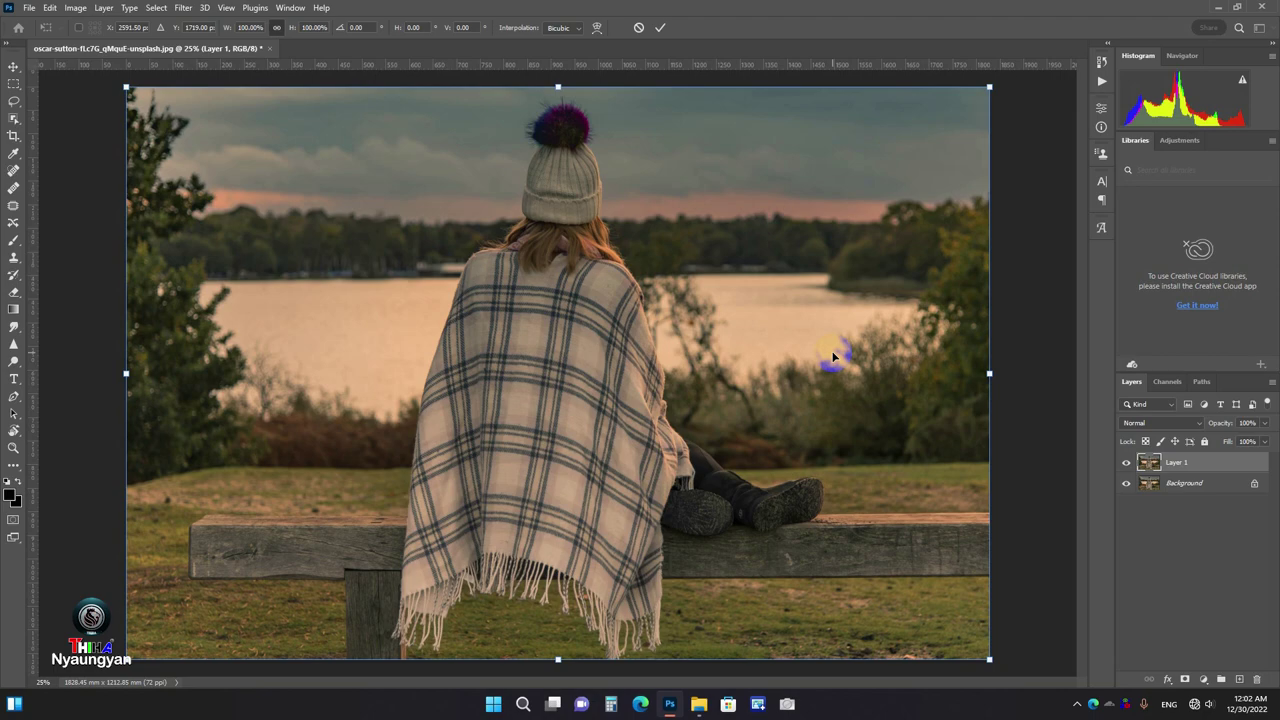
pyautogui.moveTo(989, 87)
pyautogui.mouseDown()
pyautogui.moveTo(716, 204)
pyautogui.moveTo(926, 134)
pyautogui.mouseUp()
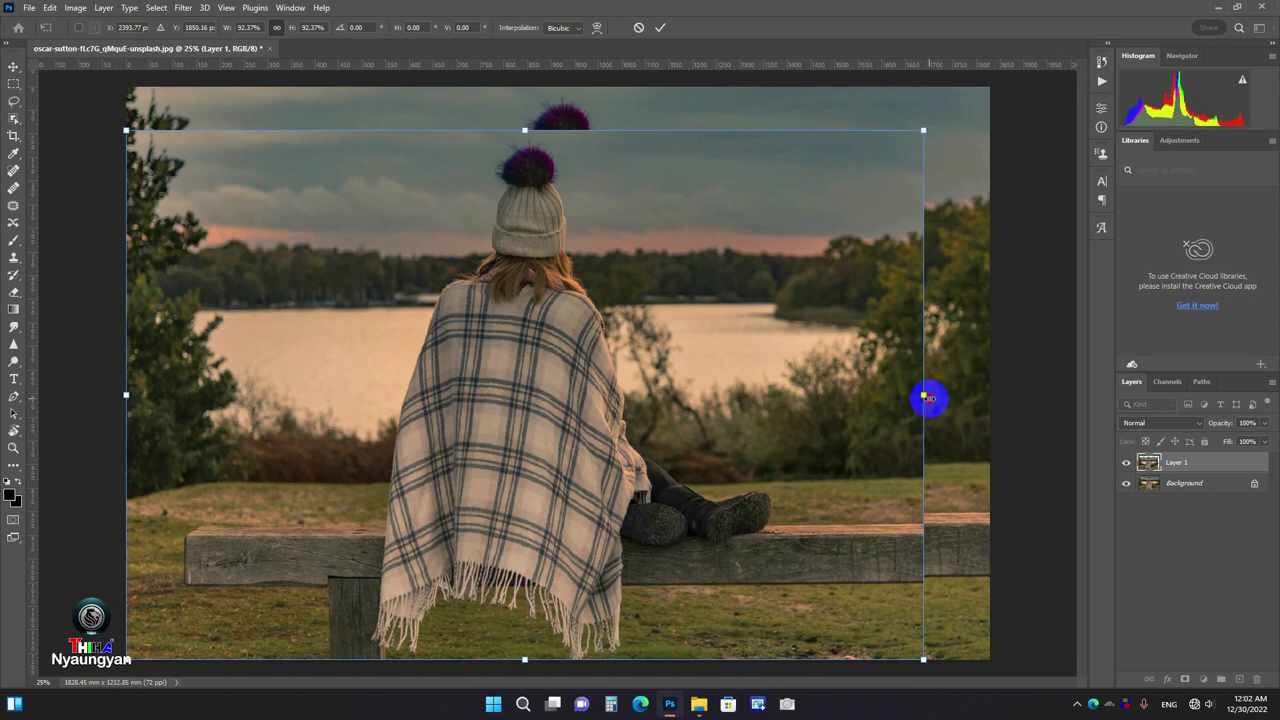
pyautogui.moveTo(923, 394)
pyautogui.mouseDown()
pyautogui.moveTo(666, 398)
pyautogui.moveTo(763, 396)
pyautogui.mouseUp()
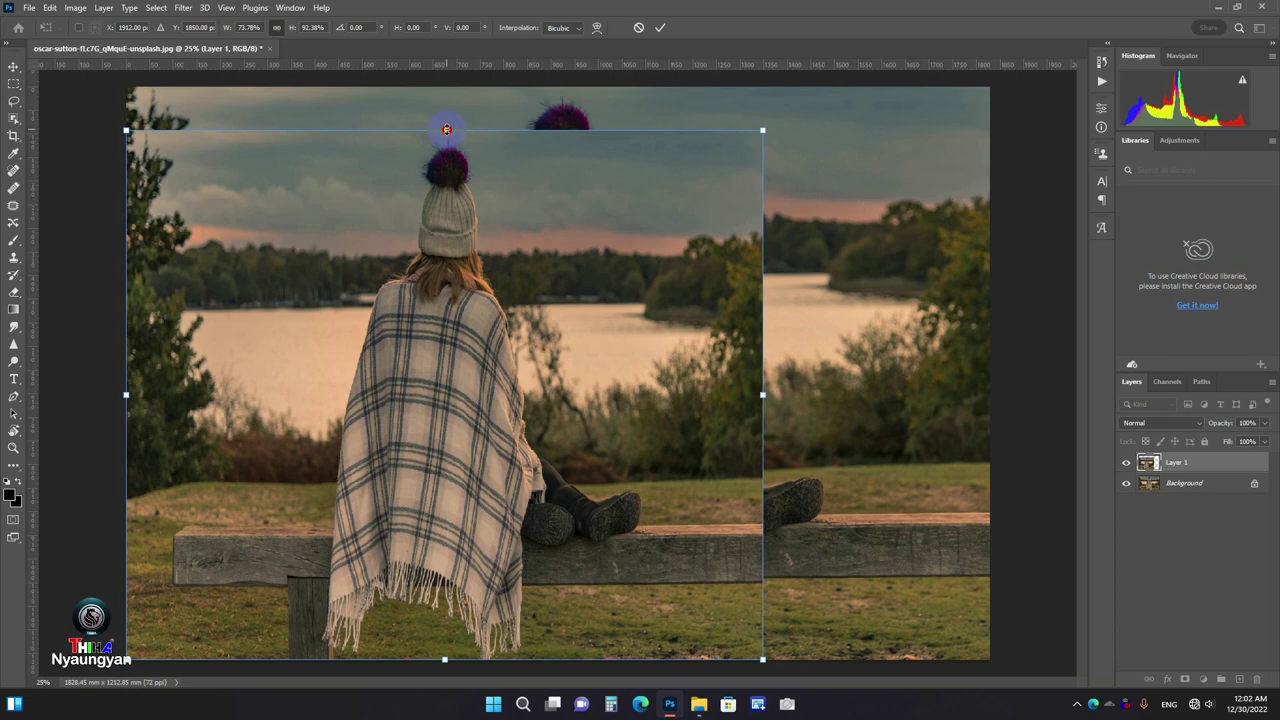
pyautogui.moveTo(446, 129); pyautogui.dragTo(445, 327)
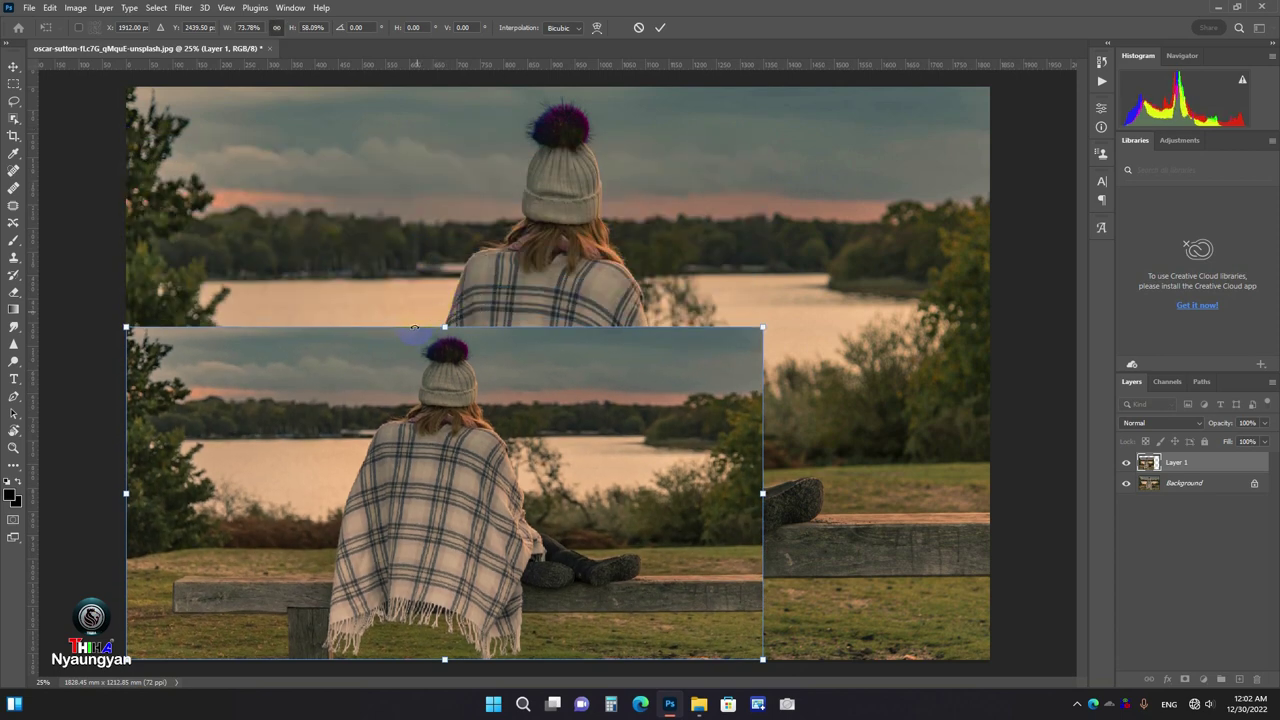
pyautogui.click(638, 27)
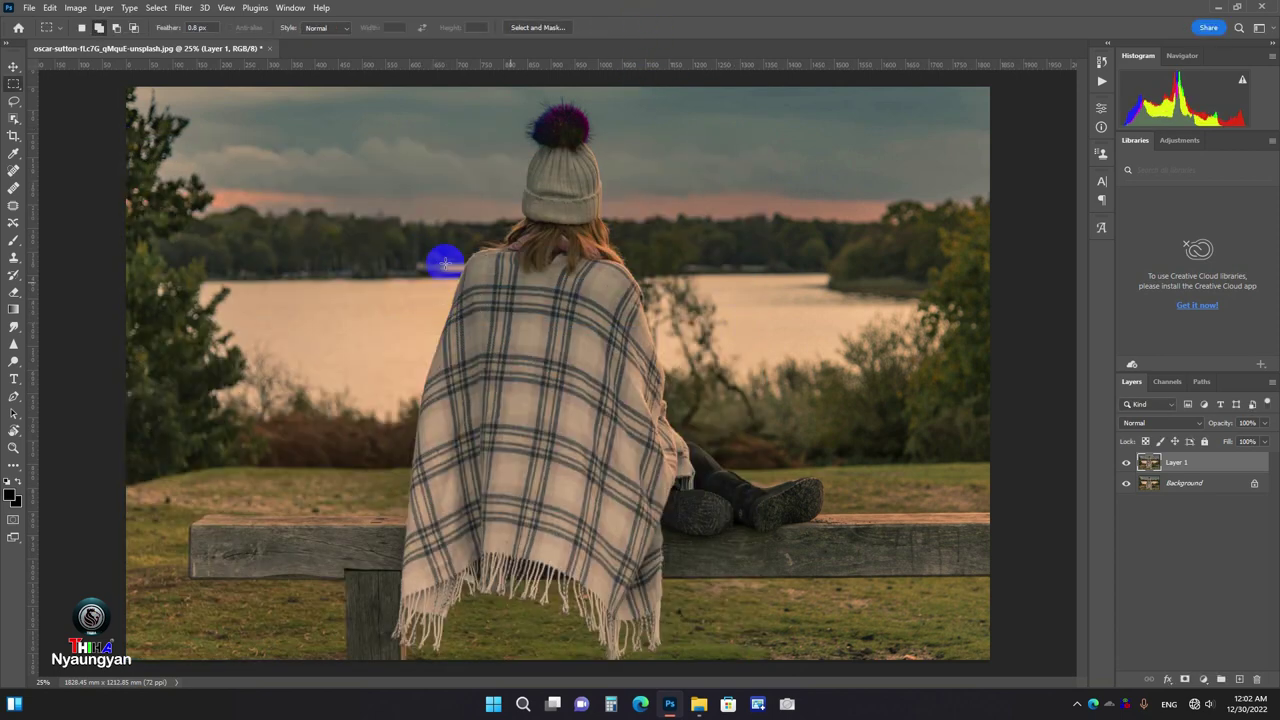
pyautogui.click(52, 8)
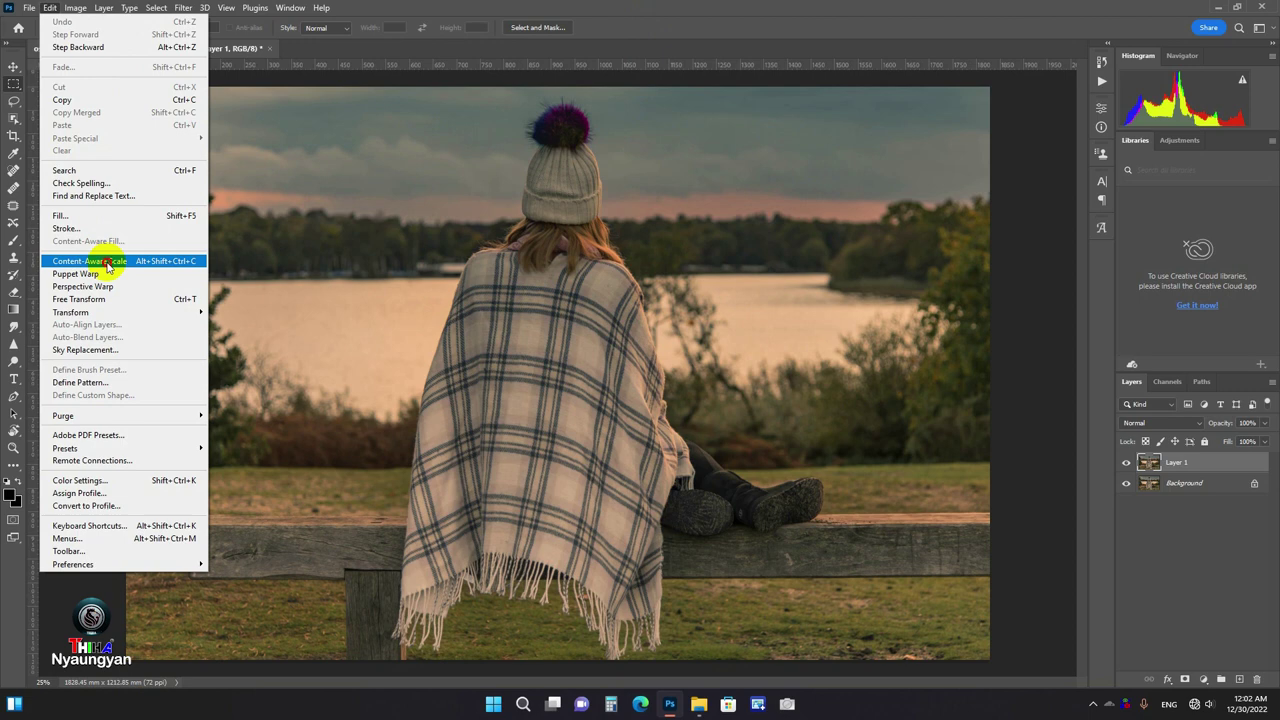
# - Try Content-Aware Scale on Layer 1 from the left and top edges, then cancel
pyautogui.click(108, 266)
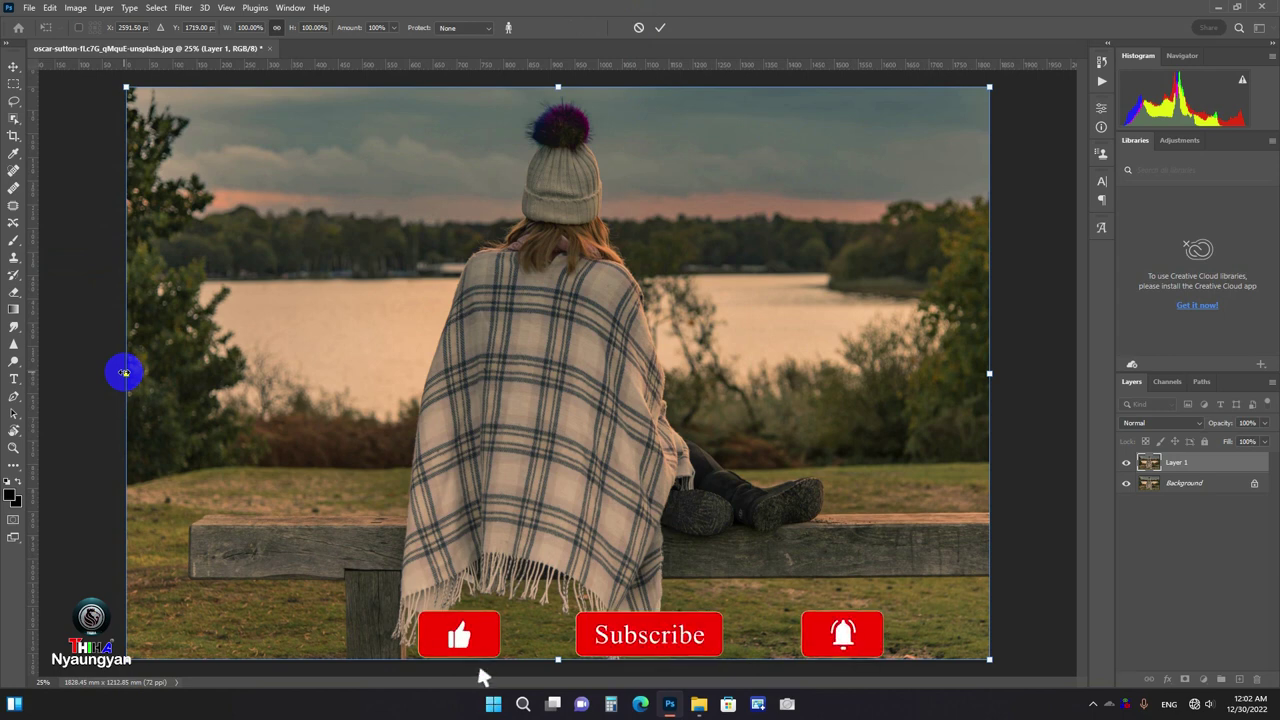
pyautogui.moveTo(126, 372)
pyautogui.mouseDown()
pyautogui.moveTo(688, 364)
pyautogui.moveTo(198, 368)
pyautogui.mouseUp()
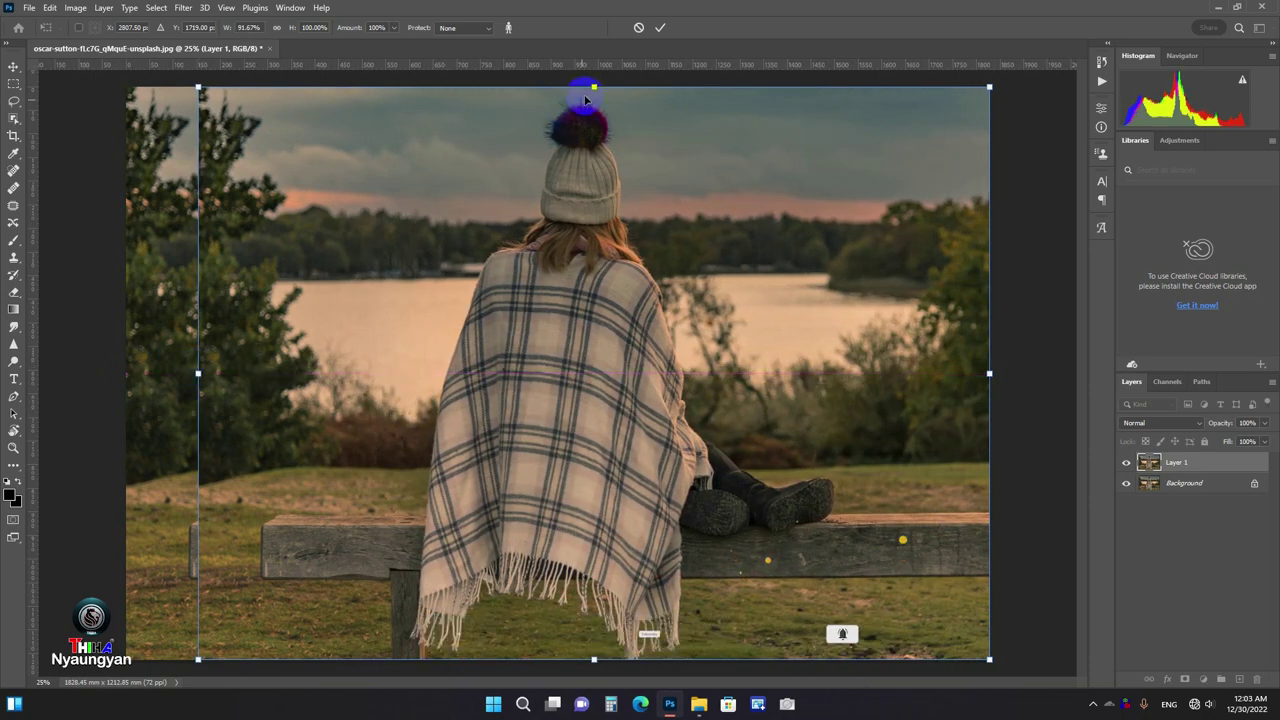
pyautogui.moveTo(594, 87); pyautogui.dragTo(577, 245)
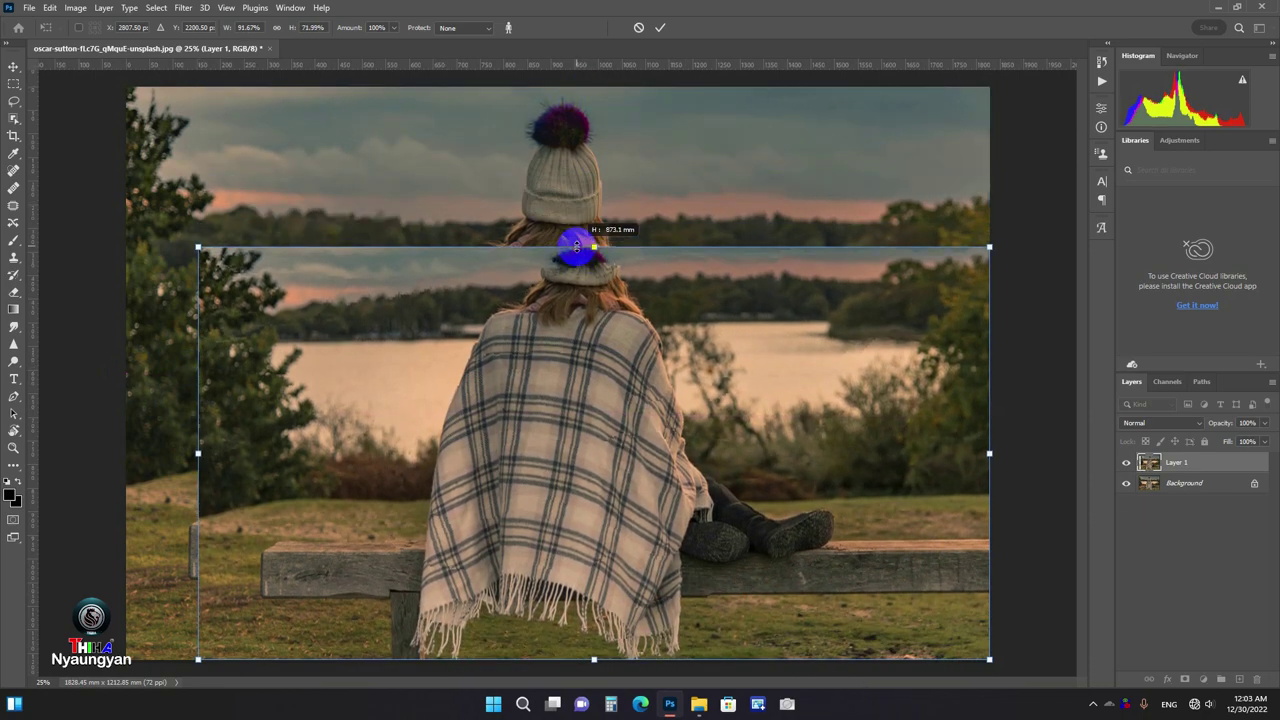
pyautogui.press('Escape')
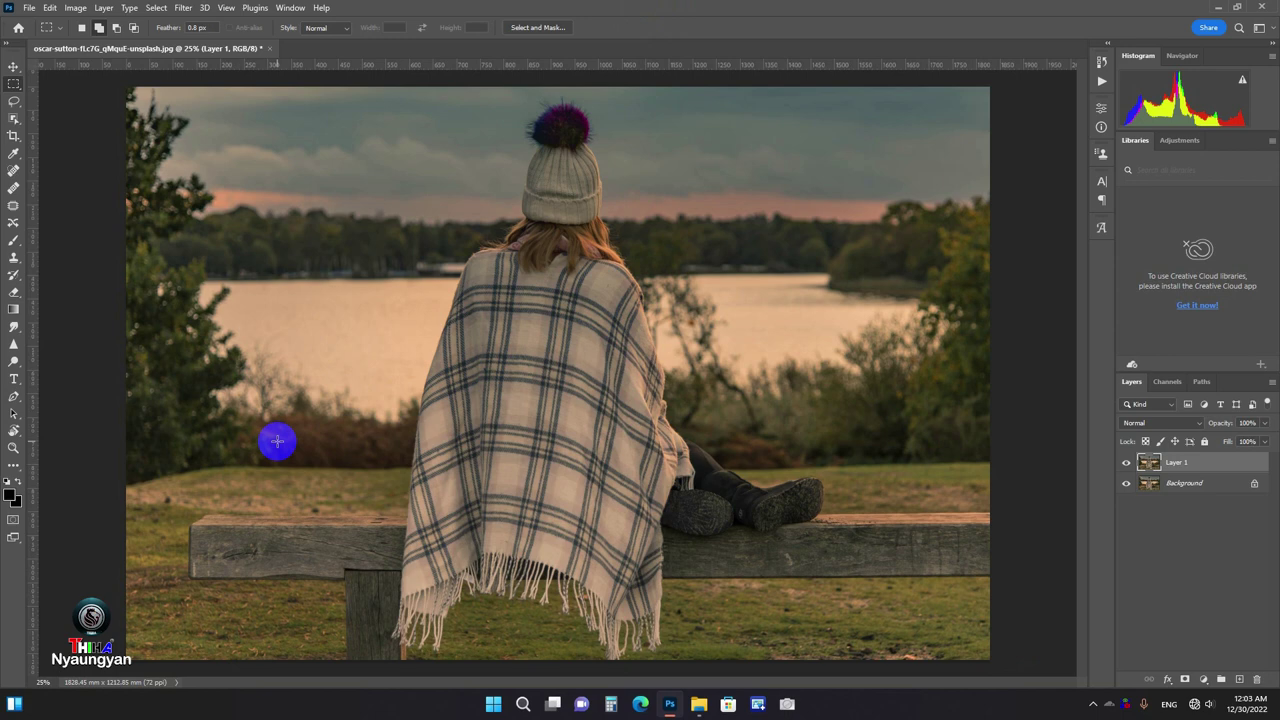
# - Select the left part of the bench and the woman with the Object Selection tool
pyautogui.click(13, 121)
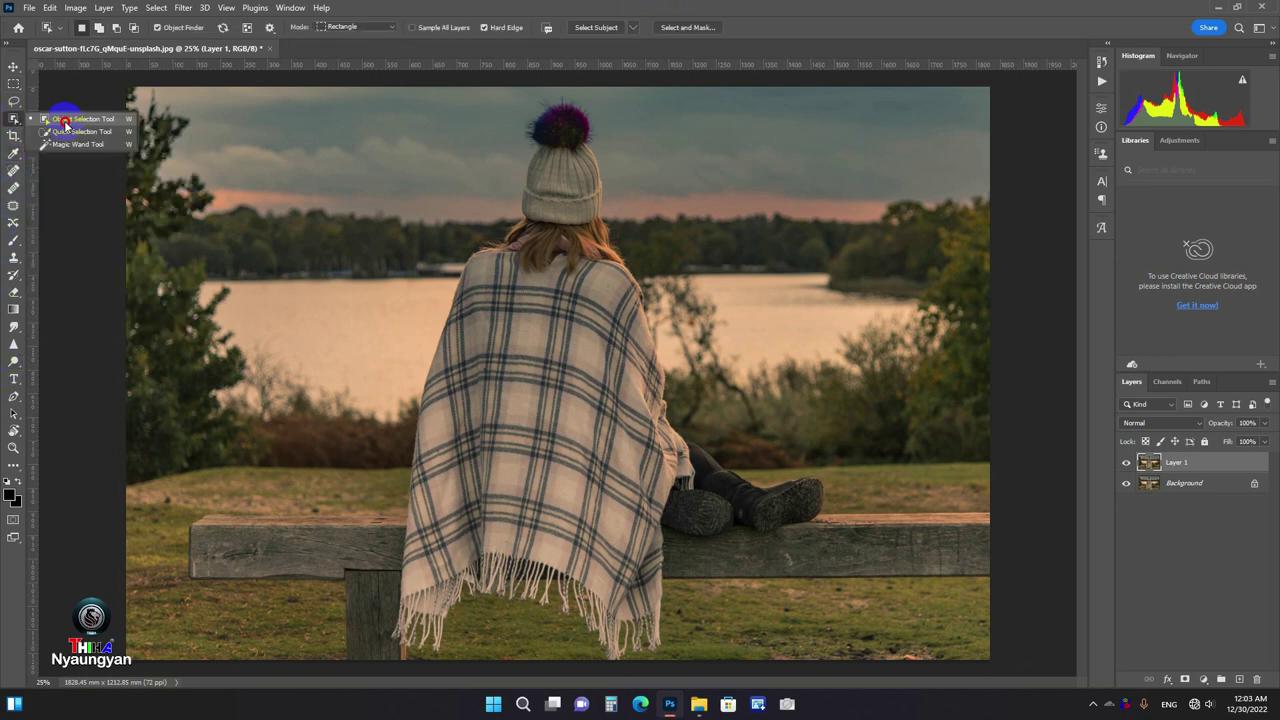
pyautogui.click(789, 551)
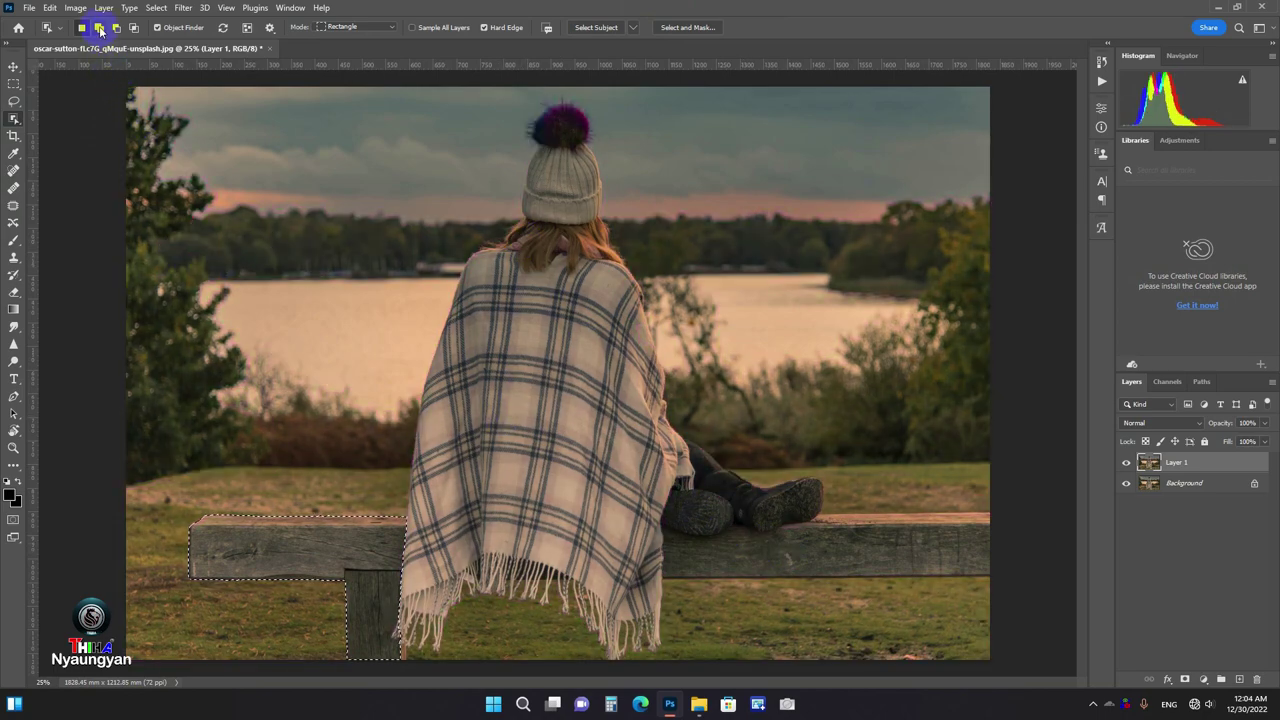
pyautogui.click(98, 27)
pyautogui.click(535, 515)
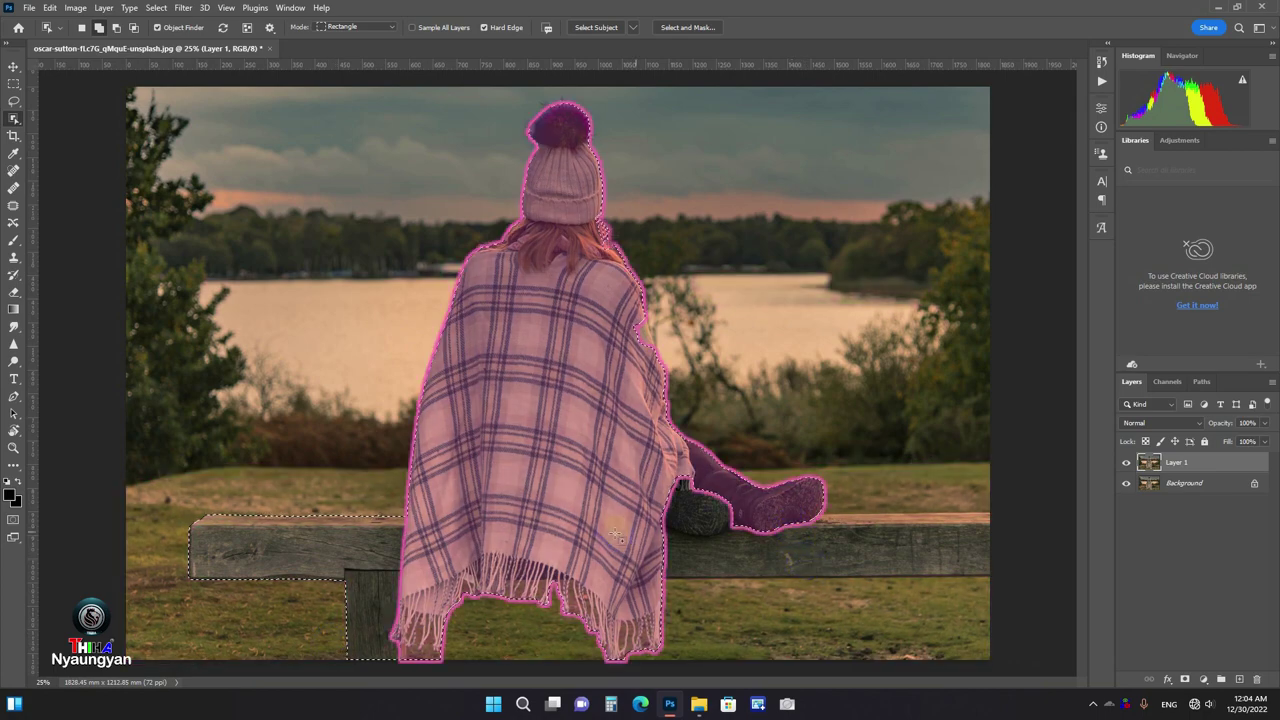
# - Add the right part and top edge of the bench using Quick Selection
pyautogui.rightClick(13, 119)
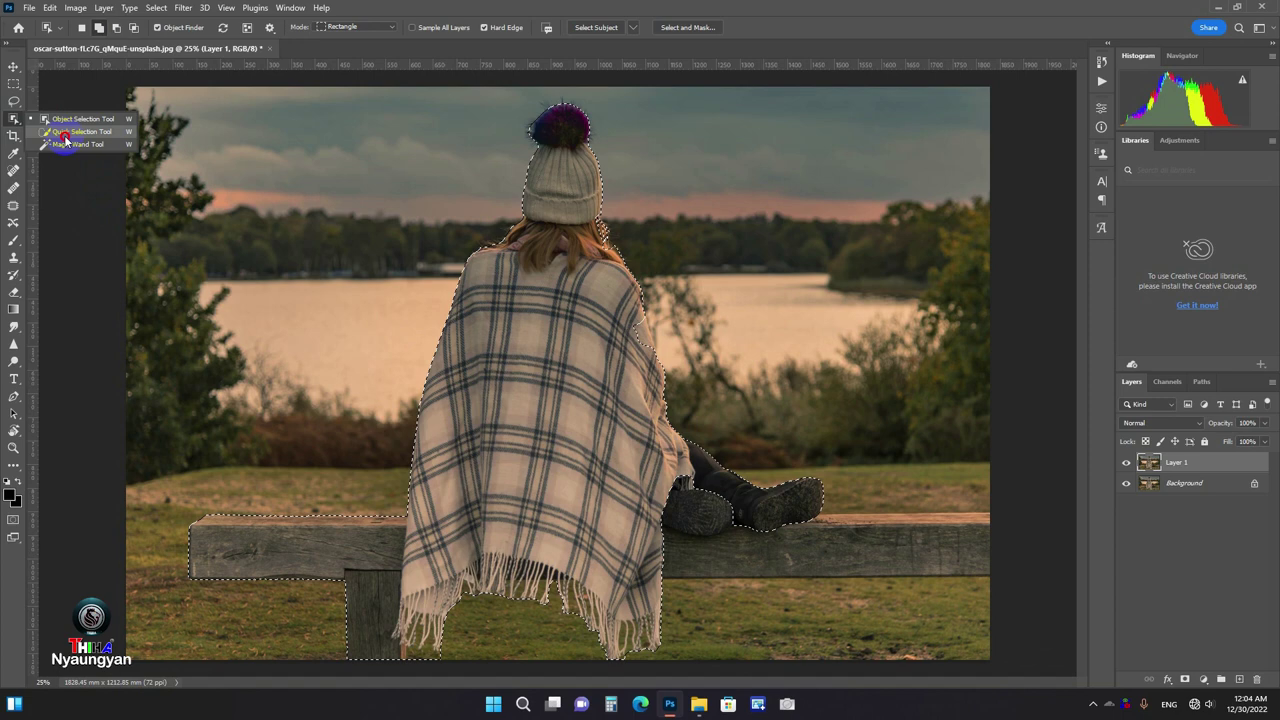
pyautogui.click(64, 132)
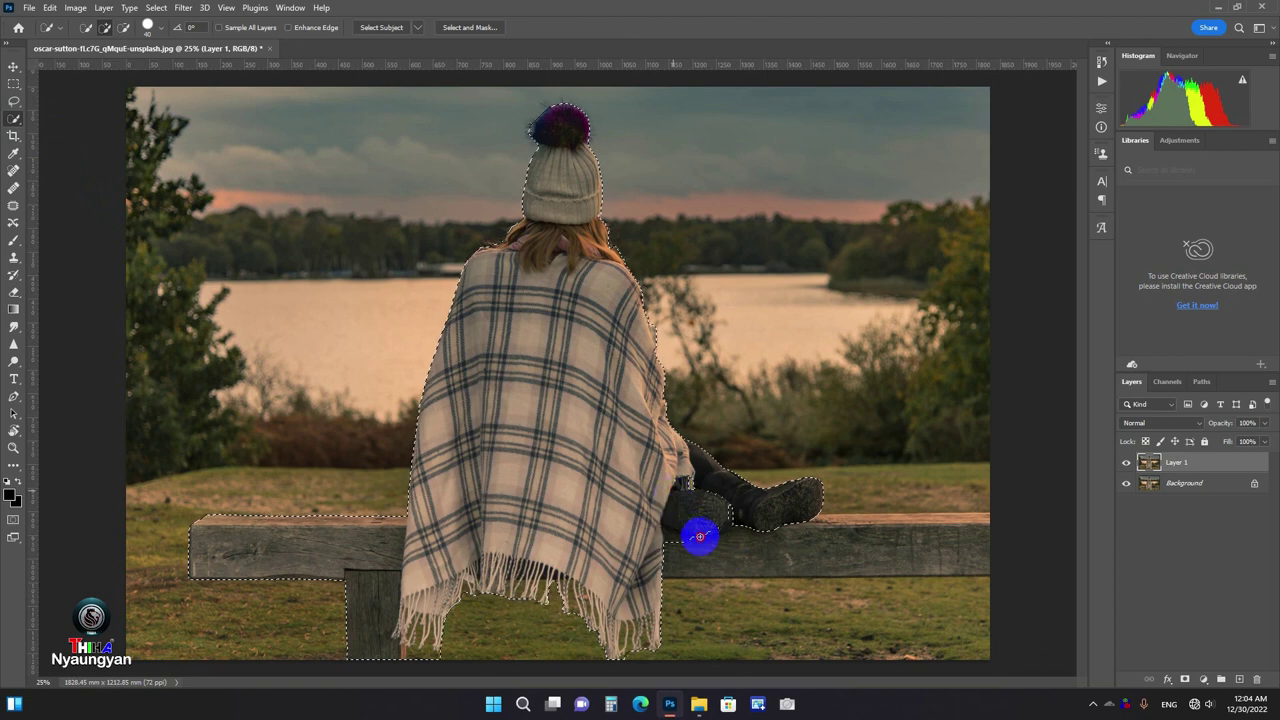
pyautogui.moveTo(697, 531); pyautogui.dragTo(818, 545)
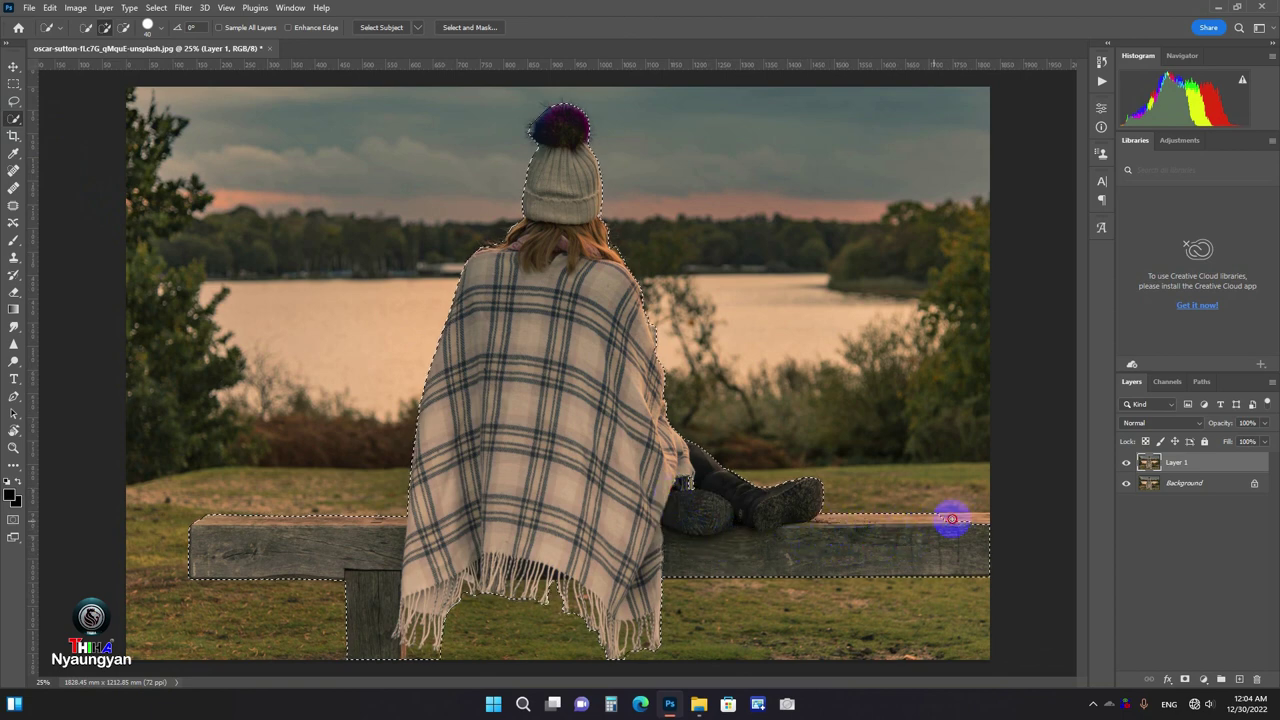
pyautogui.moveTo(949, 517)
pyautogui.mouseDown()
pyautogui.moveTo(983, 517)
pyautogui.moveTo(709, 500)
pyautogui.mouseUp()
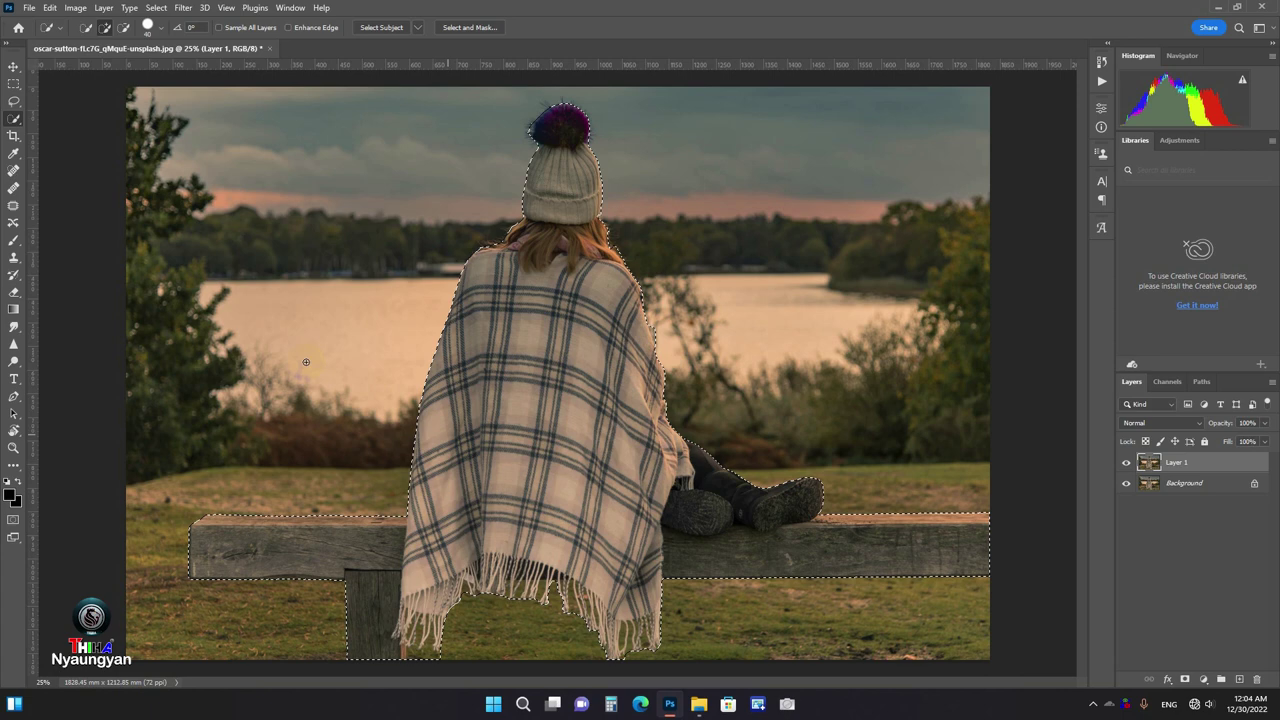
# - Save the woman-and-bench selection as a new channel, then deselect
pyautogui.click(156, 8)
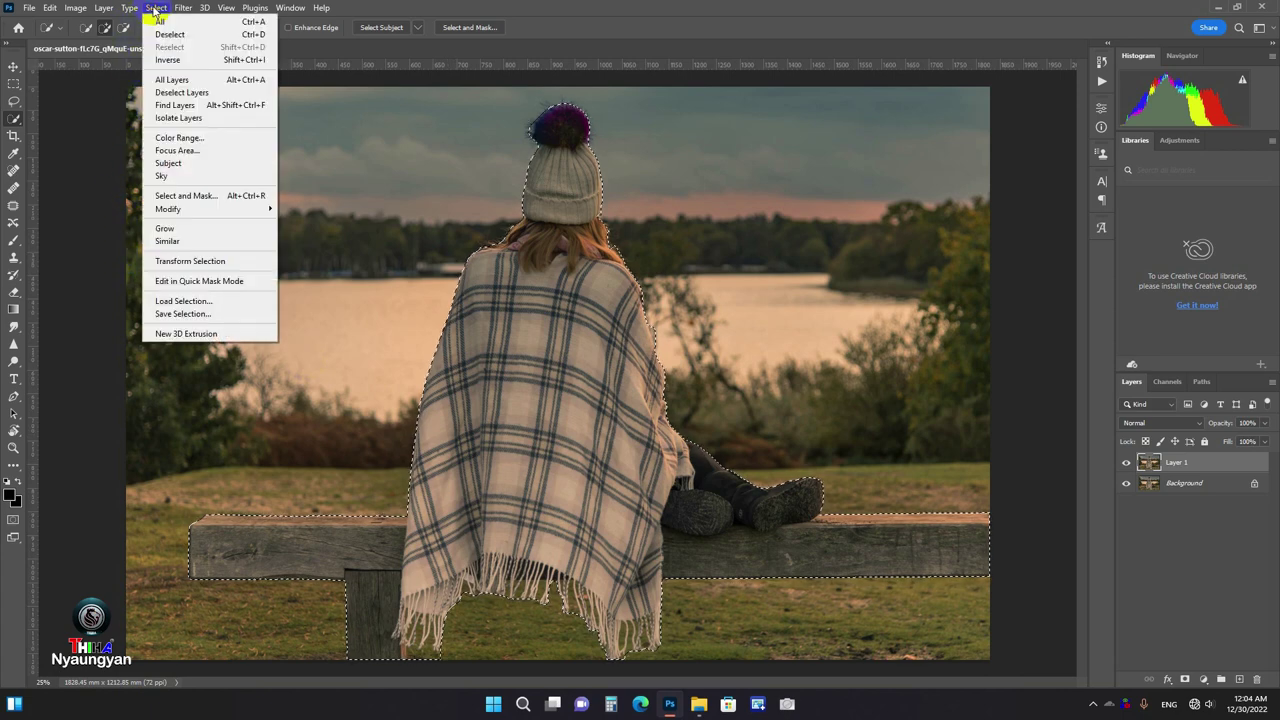
pyautogui.click(191, 314)
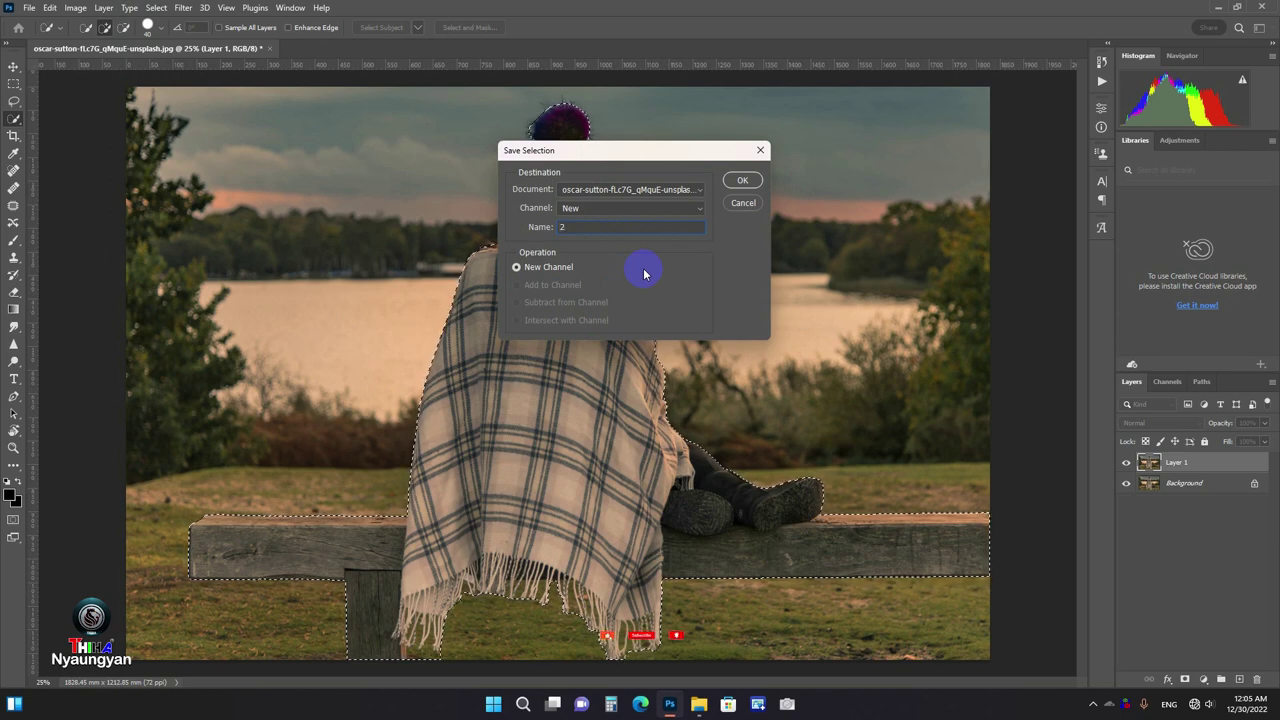
pyautogui.click(741, 181)
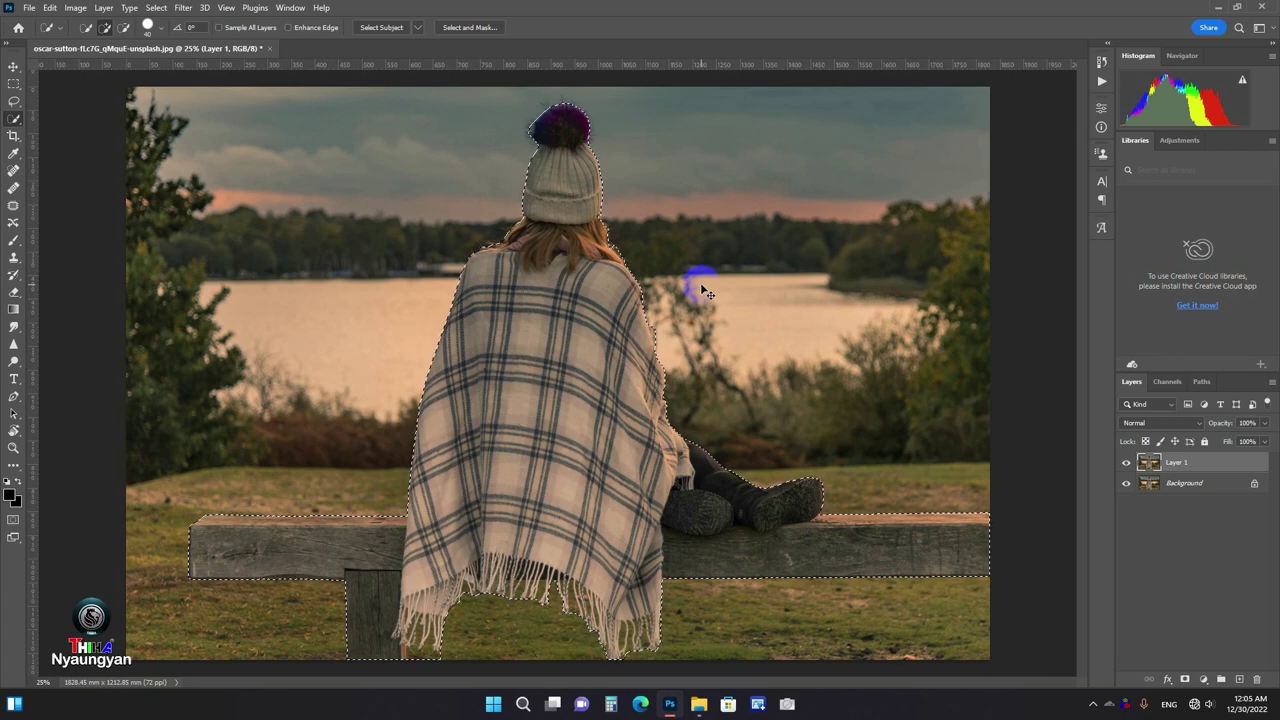
pyautogui.hotkey('ctrl', 'd')
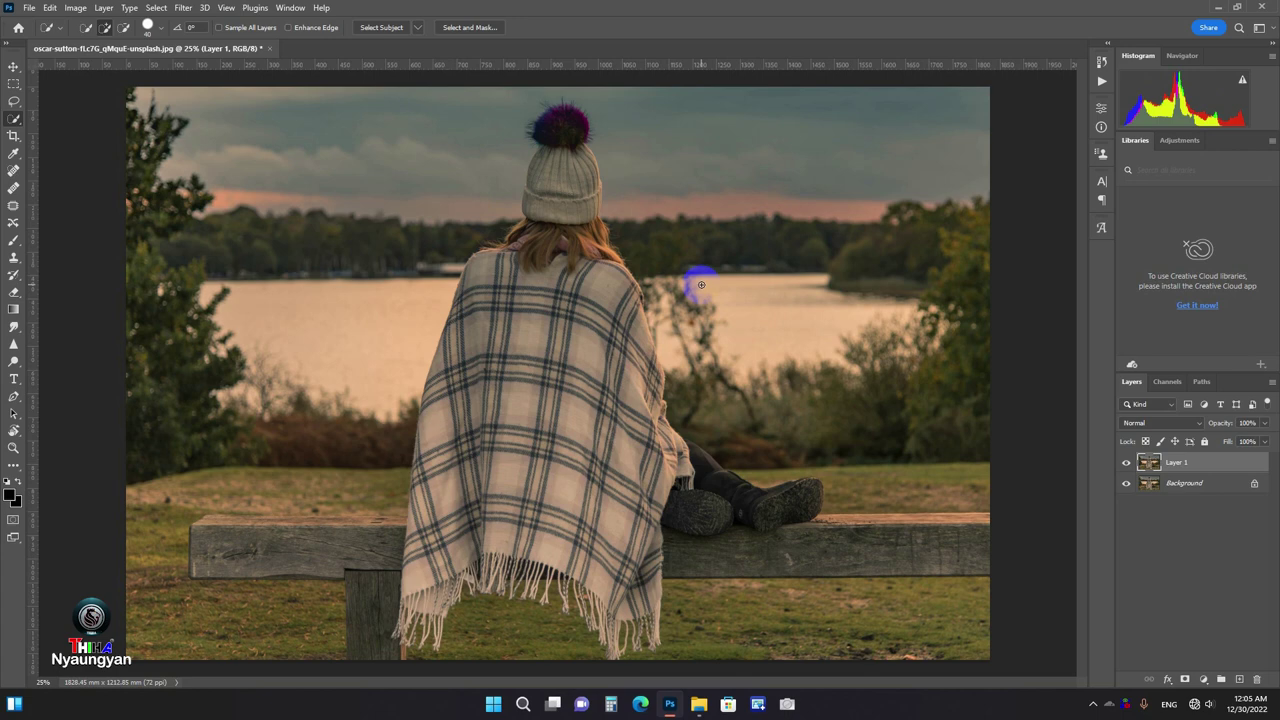
# - Crop the photo to a 1:1 square with Delete Cropped Pixels off
pyautogui.click(22, 142)
pyautogui.click(100, 28)
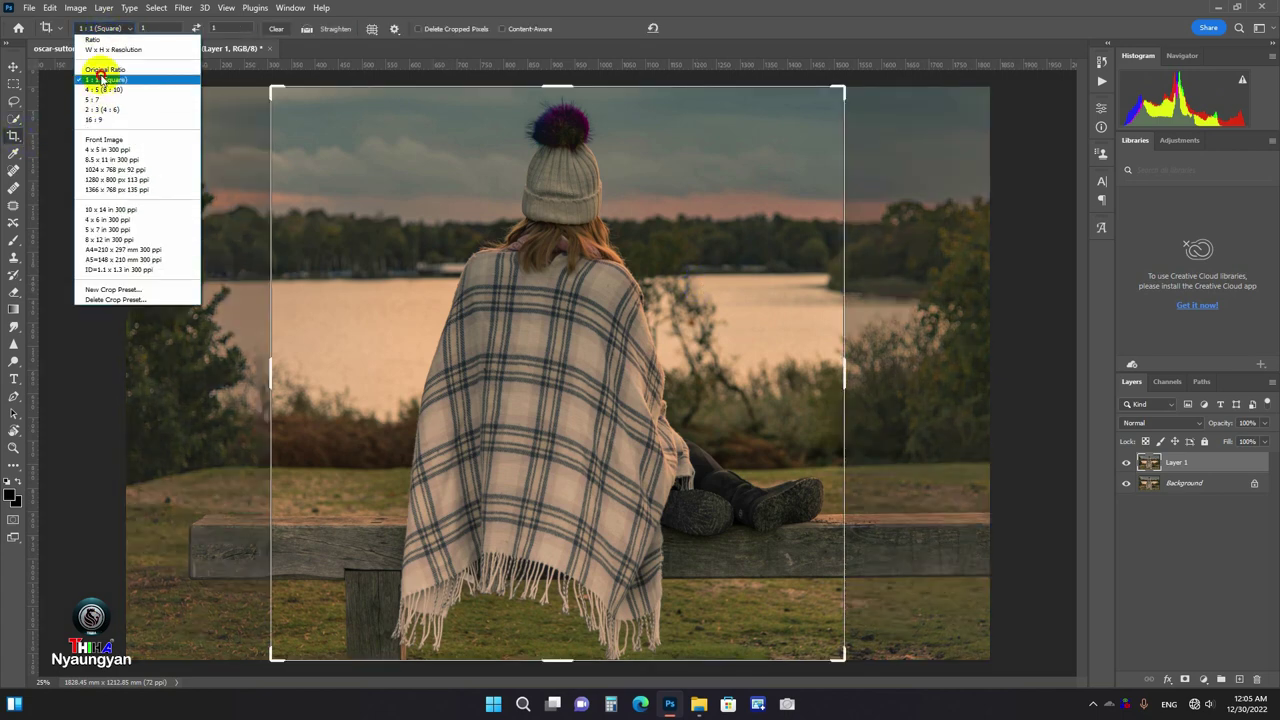
pyautogui.click(101, 78)
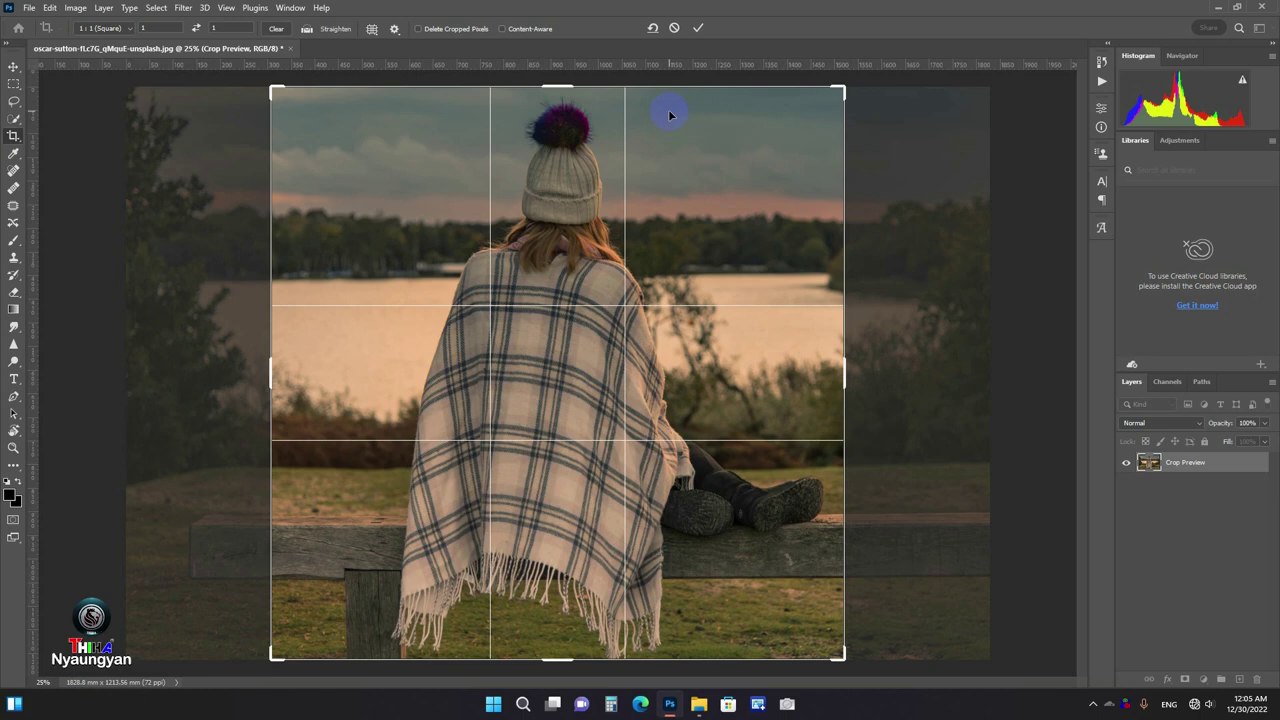
pyautogui.click(419, 29)
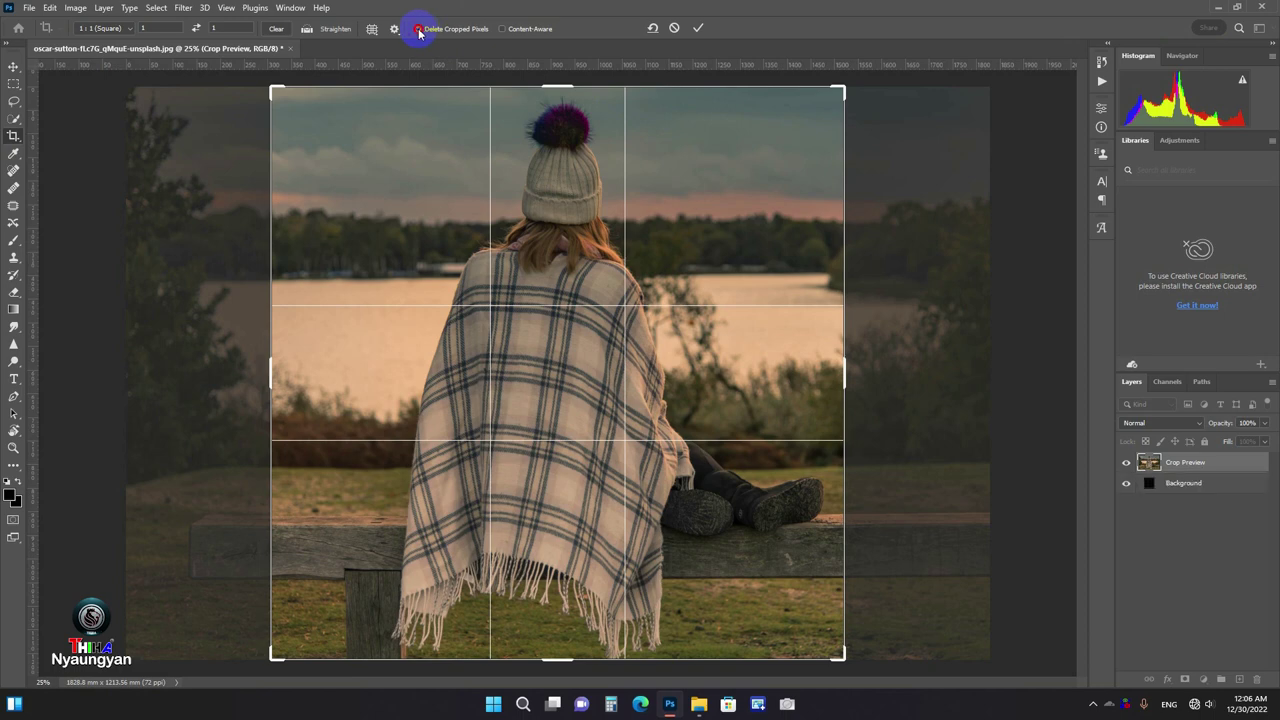
pyautogui.click(419, 29)
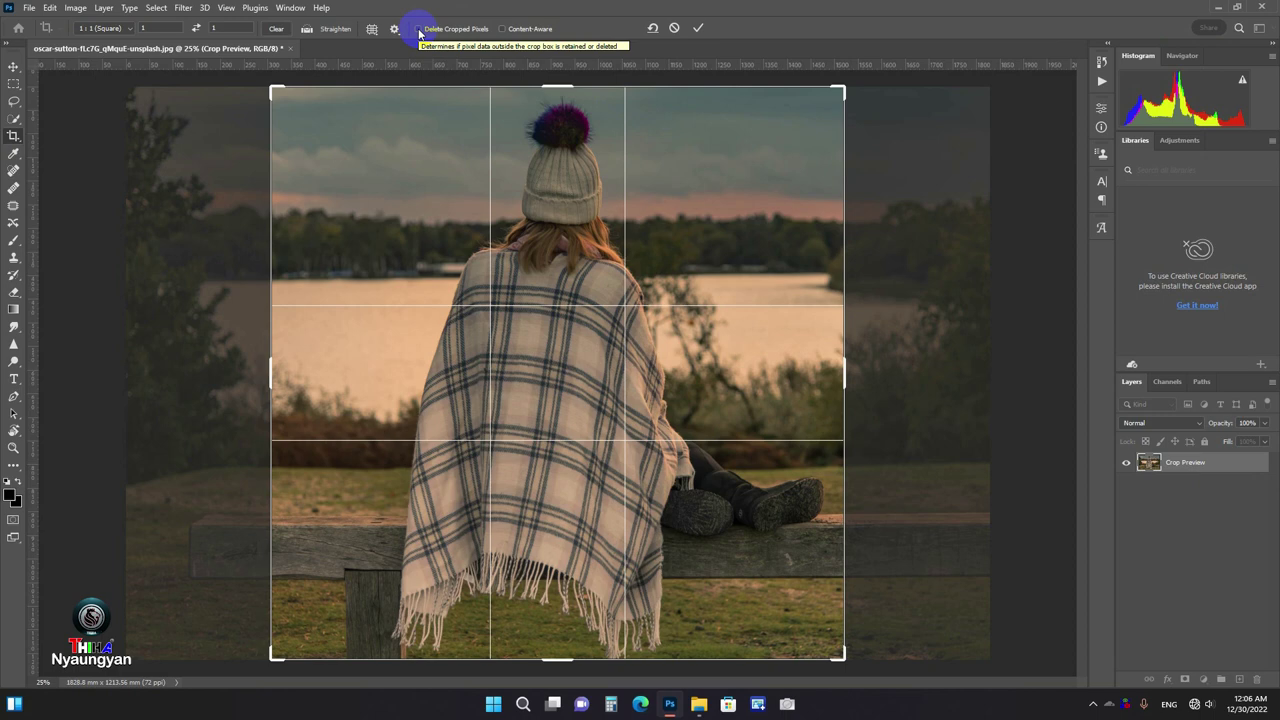
pyautogui.click(699, 29)
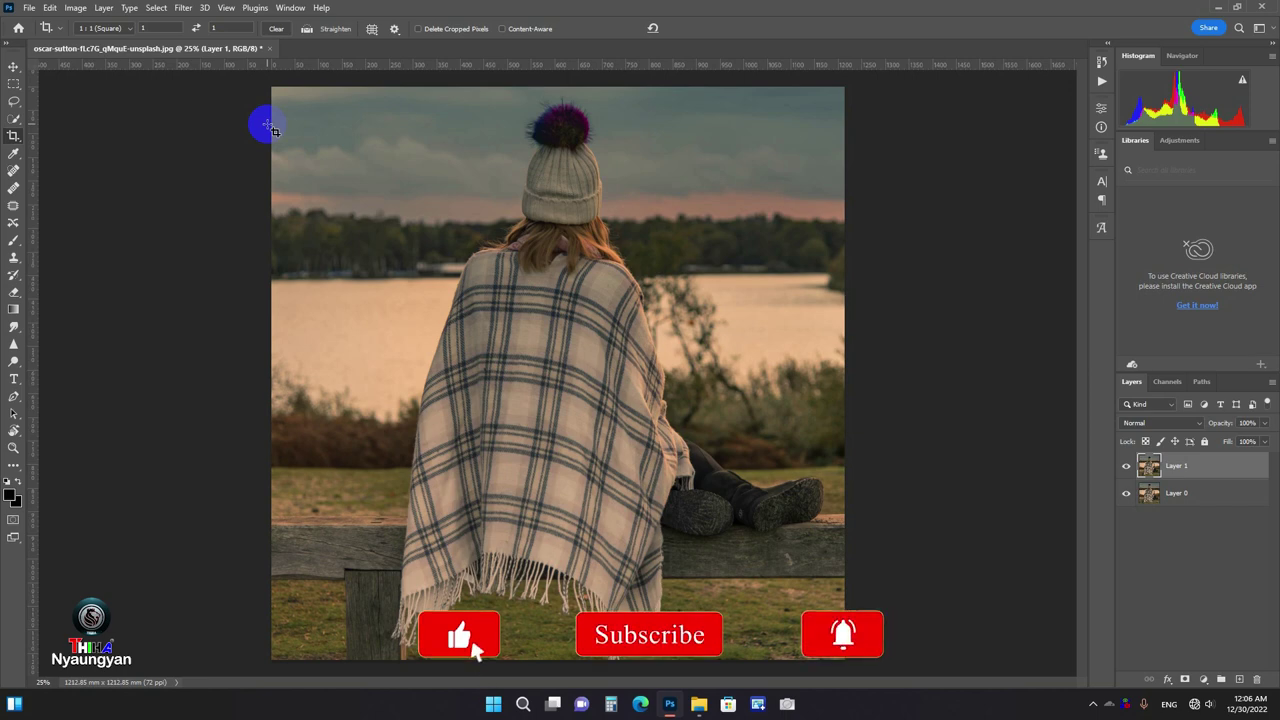
# - Content-aware narrow Layer 1 from both sides into the square, protecting channel 2
pyautogui.hotkey('ctrl', 'alt', 'shift', 'c')
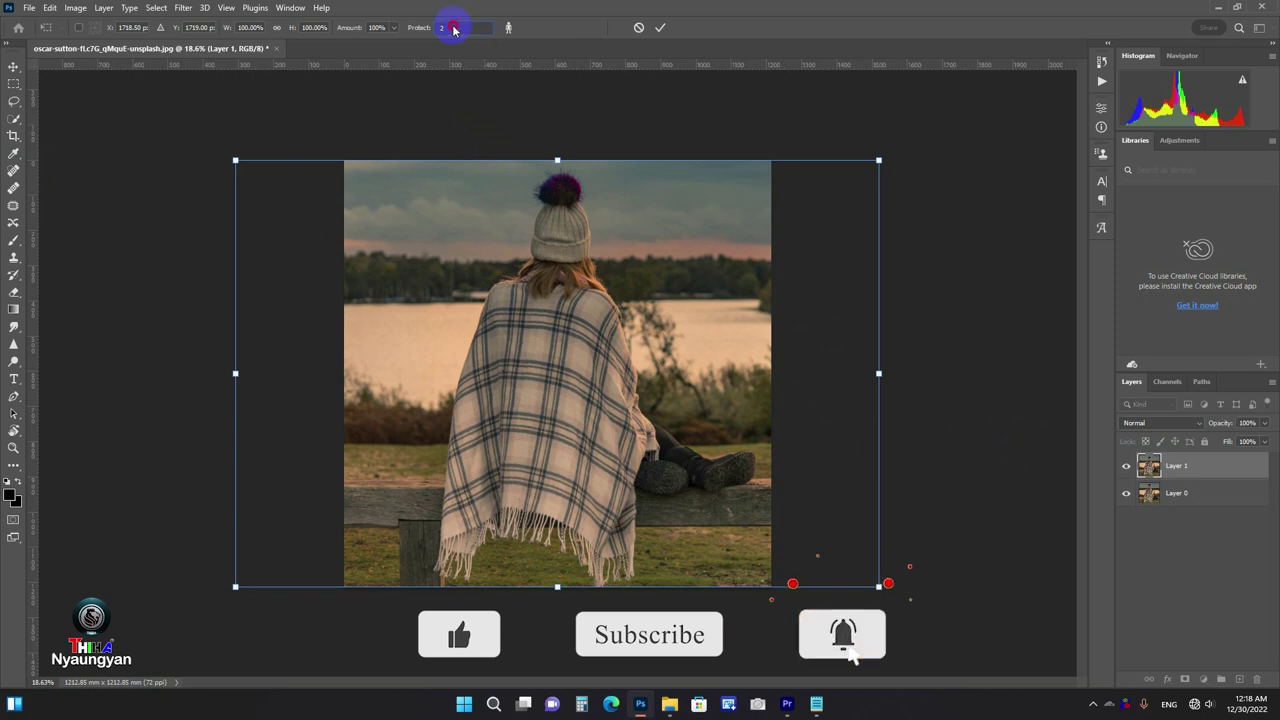
pyautogui.click(456, 27)
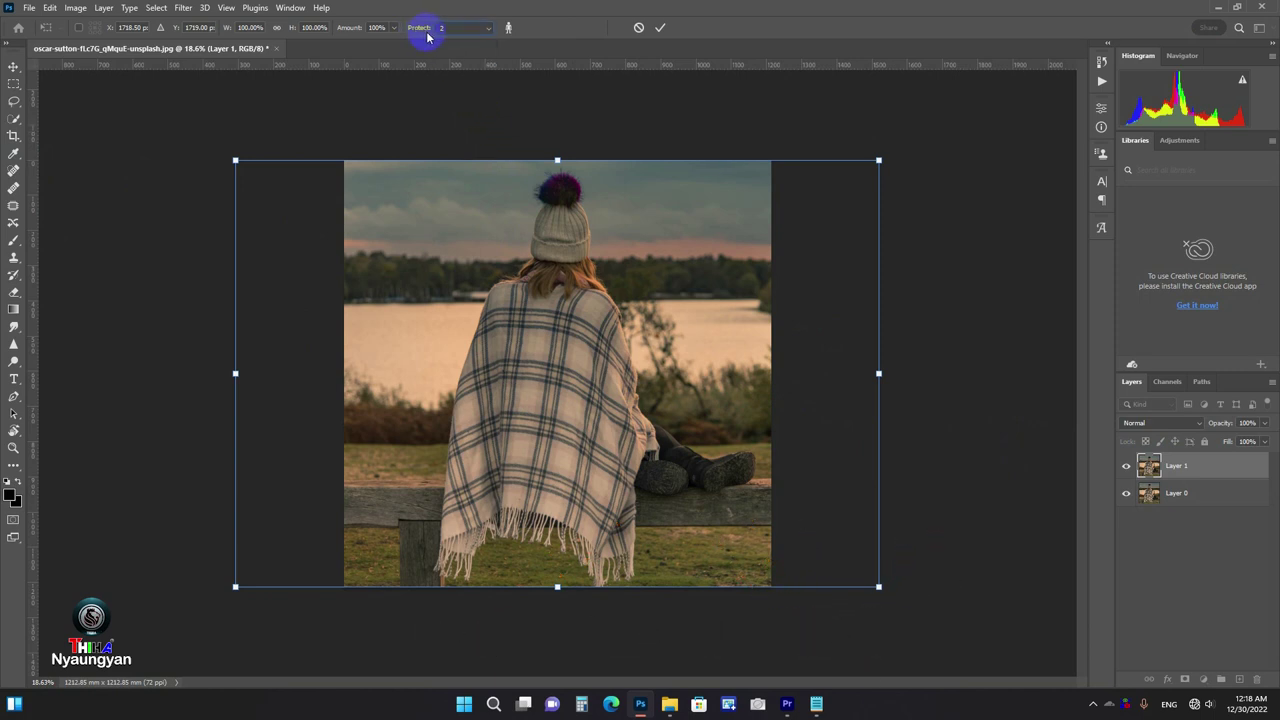
pyautogui.click(460, 28)
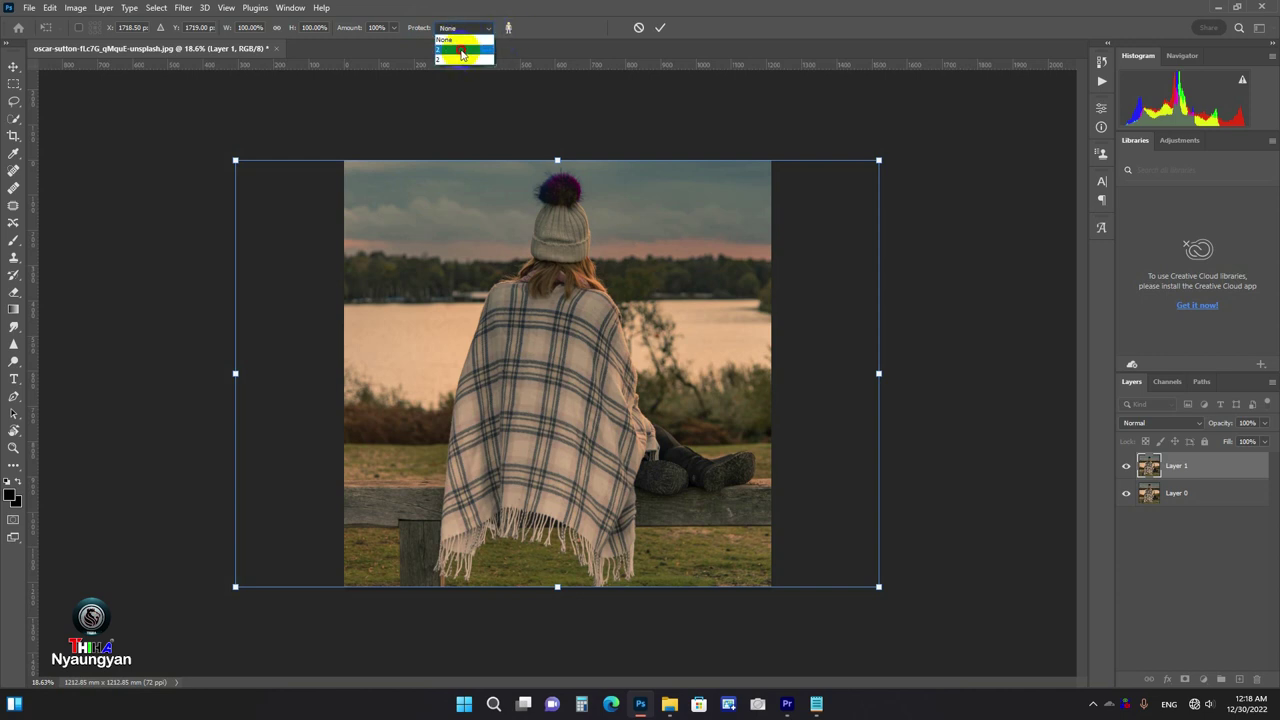
pyautogui.click(461, 53)
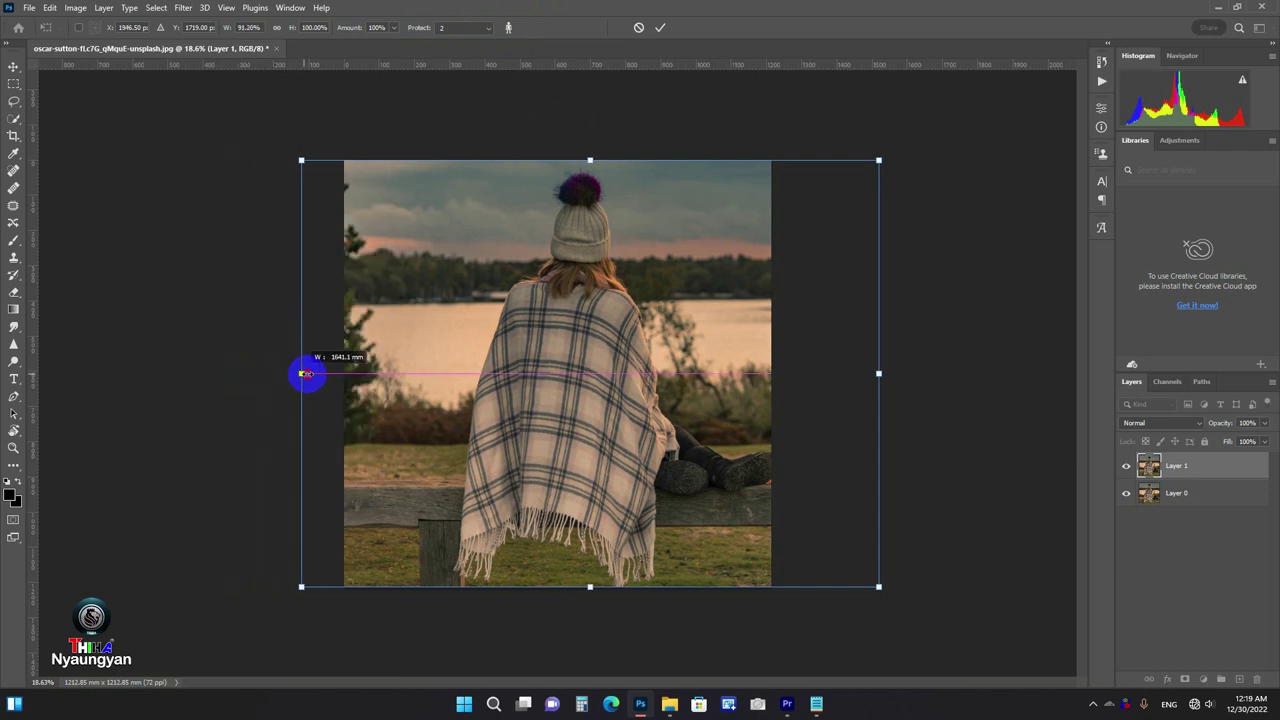
pyautogui.moveTo(237, 375); pyautogui.dragTo(344, 373)
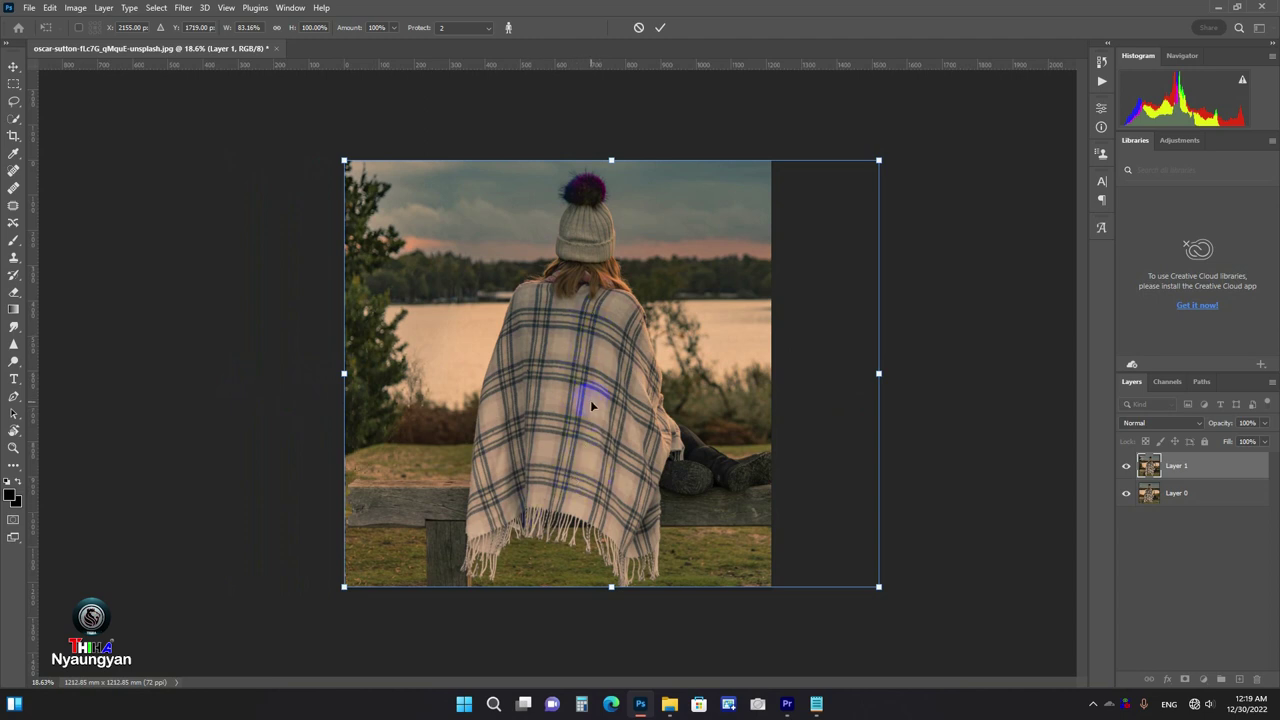
pyautogui.moveTo(878, 374); pyautogui.dragTo(771, 374)
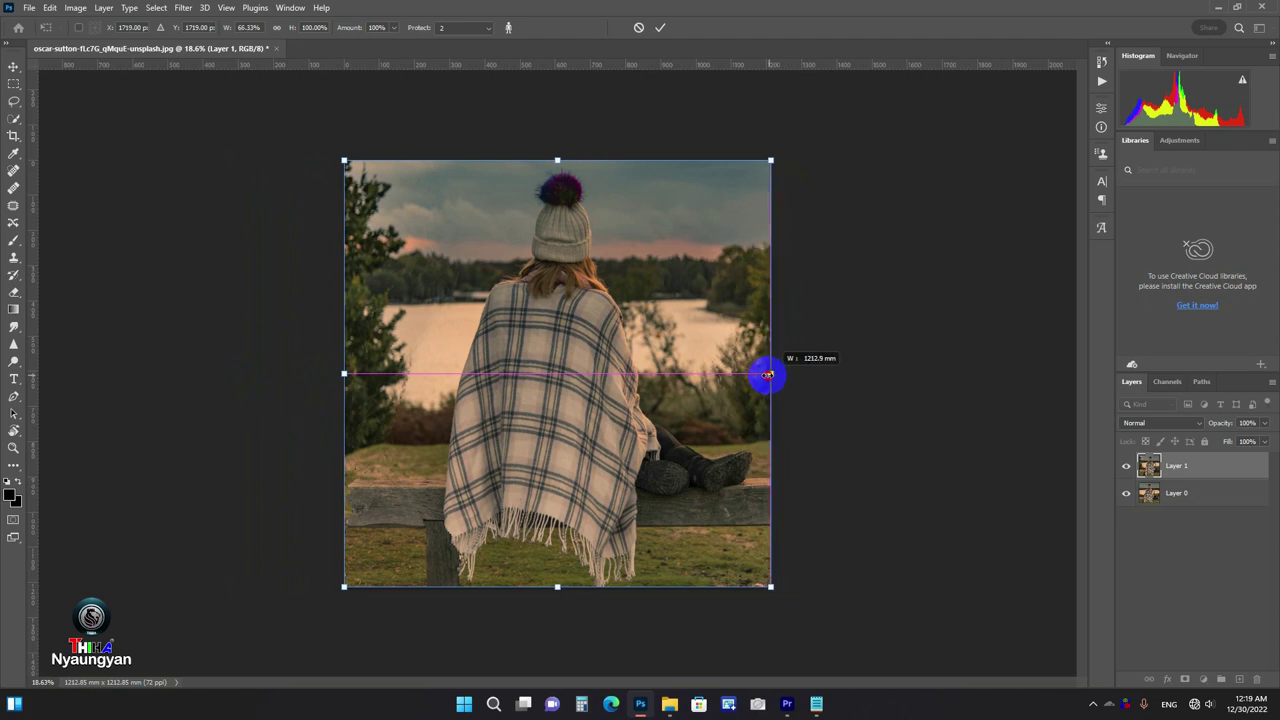
pyautogui.click(660, 27)
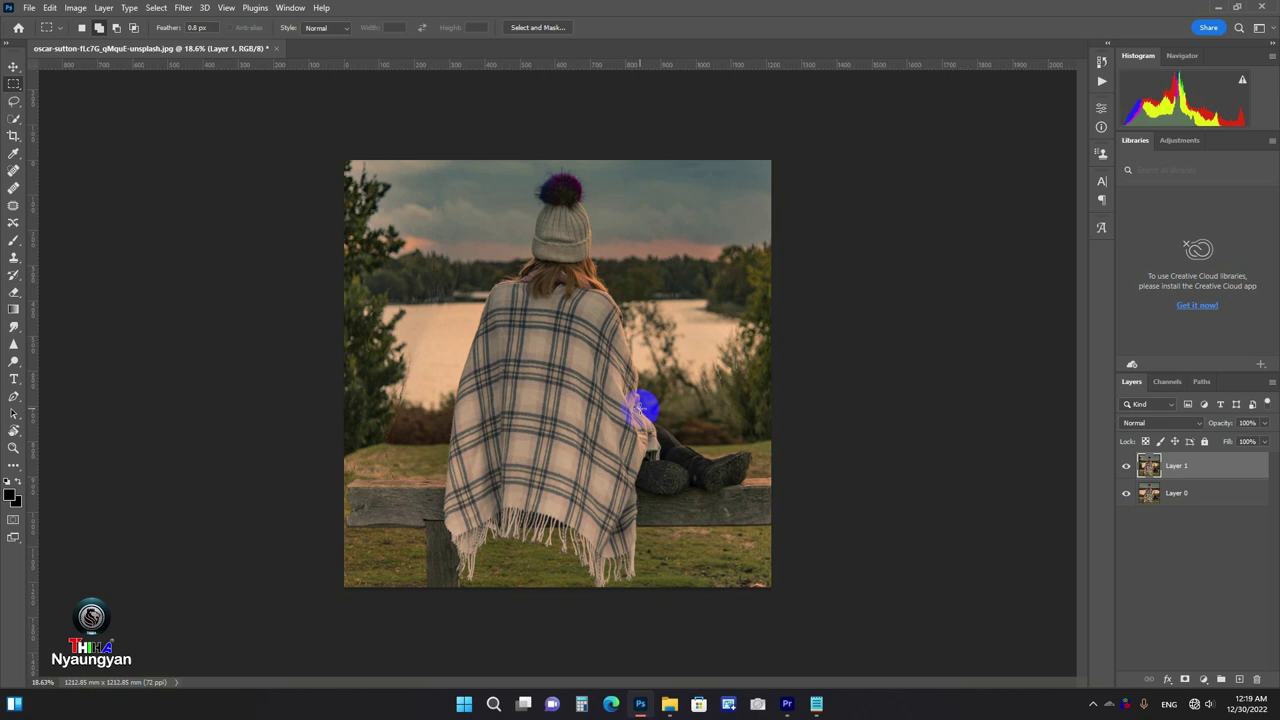
# - Duplicate Layer 0, move the copy to the top, and give it a black mask
pyautogui.moveTo(1200, 502); pyautogui.dragTo(1240, 678)
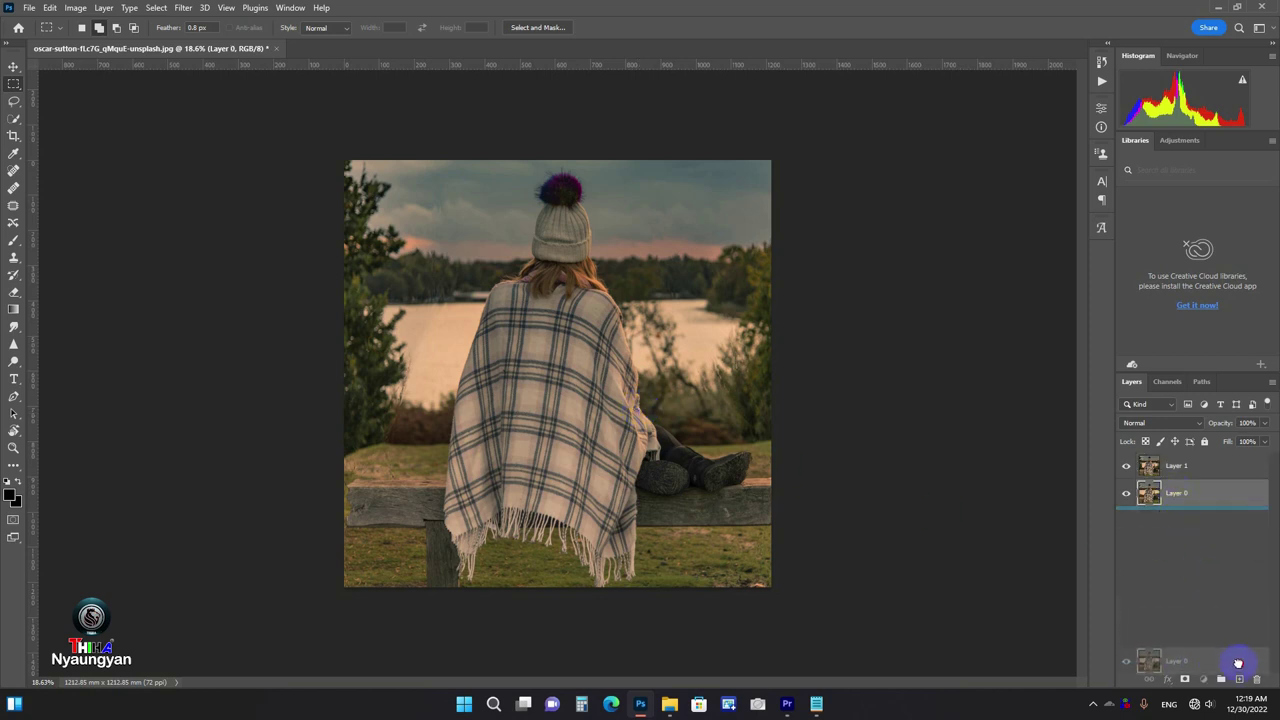
pyautogui.moveTo(1189, 492); pyautogui.dragTo(1178, 460)
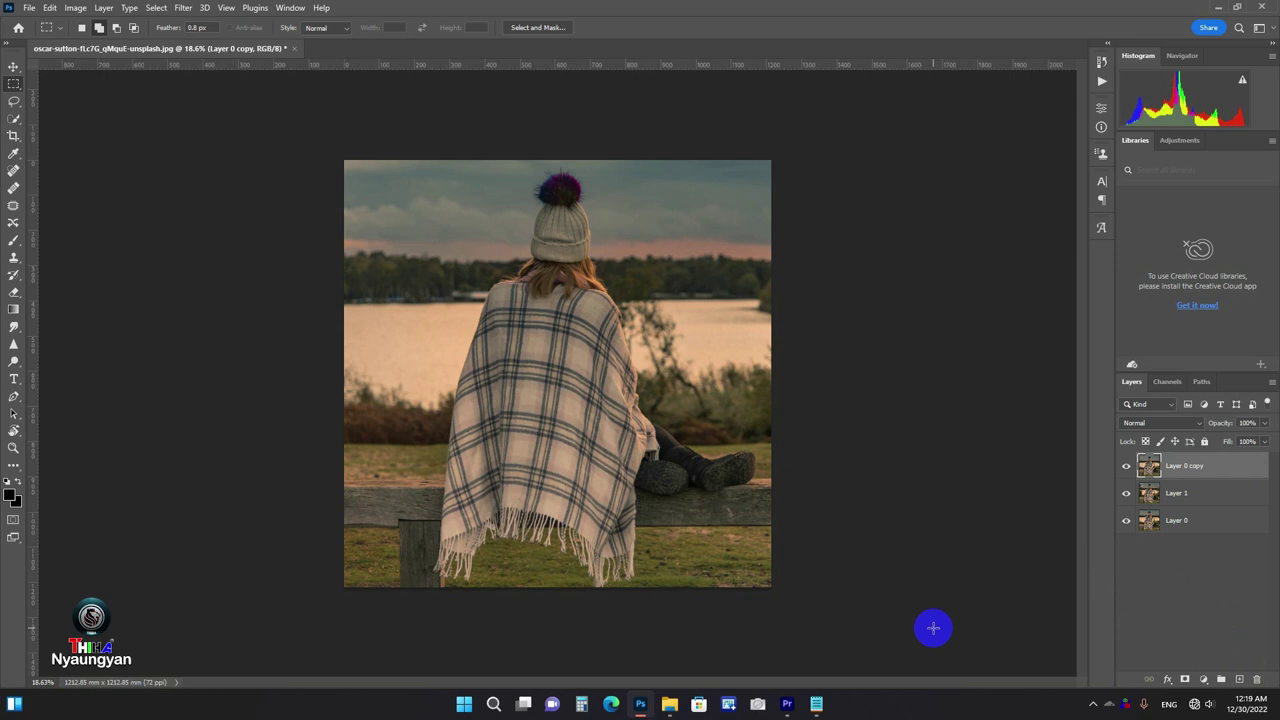
pyautogui.keyDown('alt'); pyautogui.click(1184, 679); pyautogui.keyUp('alt')
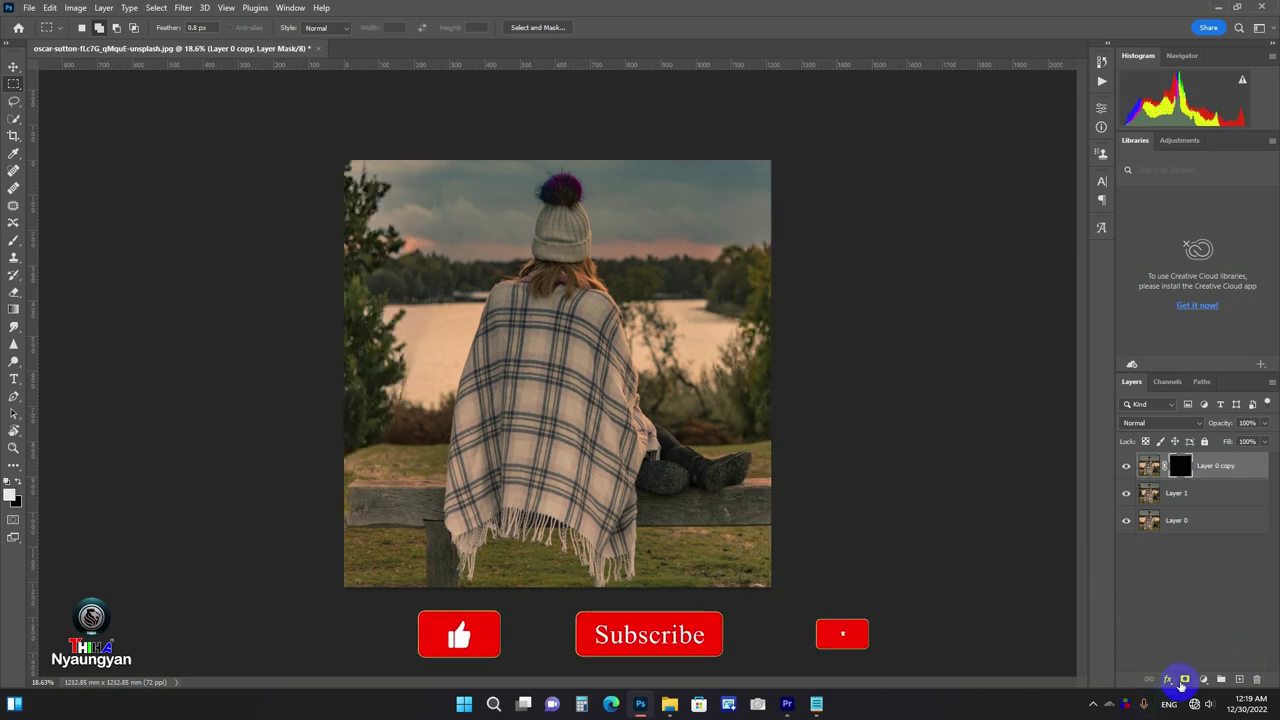
# - Paint white on Layer 0 copy's mask over the right-hand and left-hand trees
pyautogui.click(14, 240)
pyautogui.scroll(2, 546, 331)
pyautogui.moveTo(735, 283); pyautogui.dragTo(625, 314)
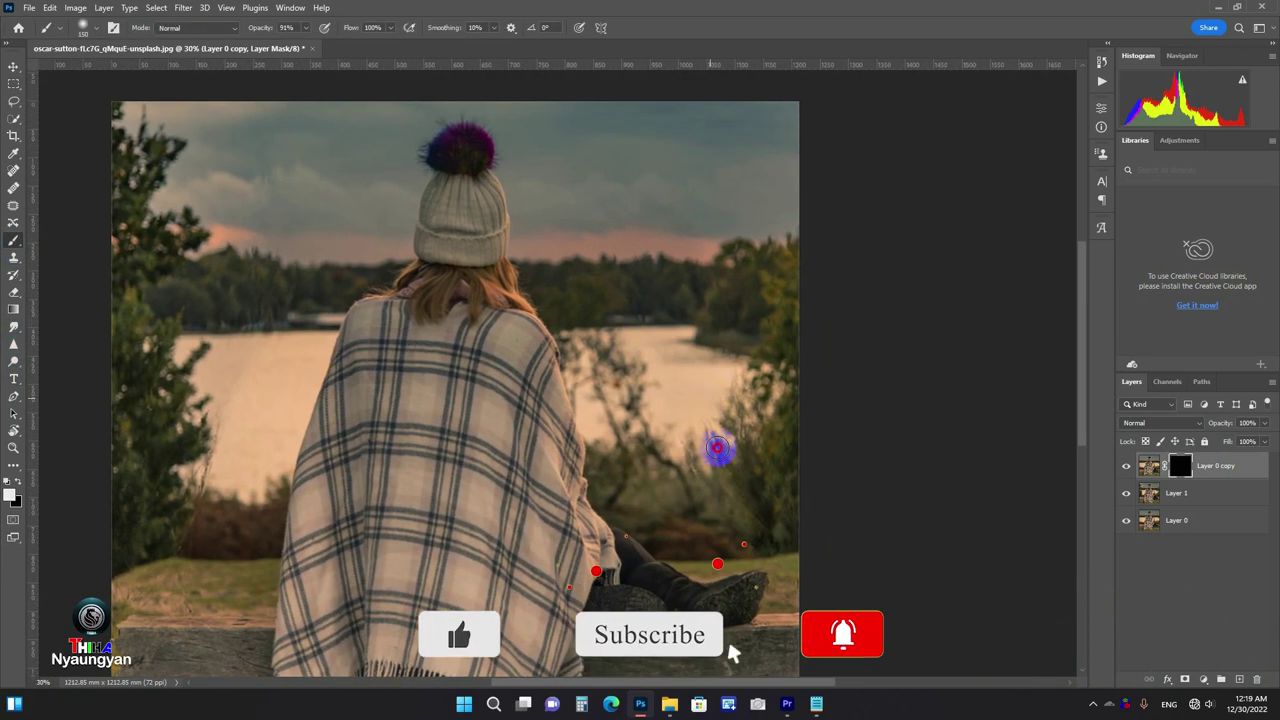
pyautogui.moveTo(707, 476)
pyautogui.mouseDown()
pyautogui.moveTo(737, 352)
pyautogui.moveTo(688, 334)
pyautogui.moveTo(729, 300)
pyautogui.moveTo(729, 263)
pyautogui.moveTo(657, 297)
pyautogui.moveTo(634, 271)
pyautogui.moveTo(543, 278)
pyautogui.mouseUp()
pyautogui.moveTo(315, 275)
pyautogui.mouseDown()
pyautogui.moveTo(353, 272)
pyautogui.moveTo(306, 243)
pyautogui.moveTo(320, 306)
pyautogui.moveTo(307, 272)
pyautogui.mouseUp()
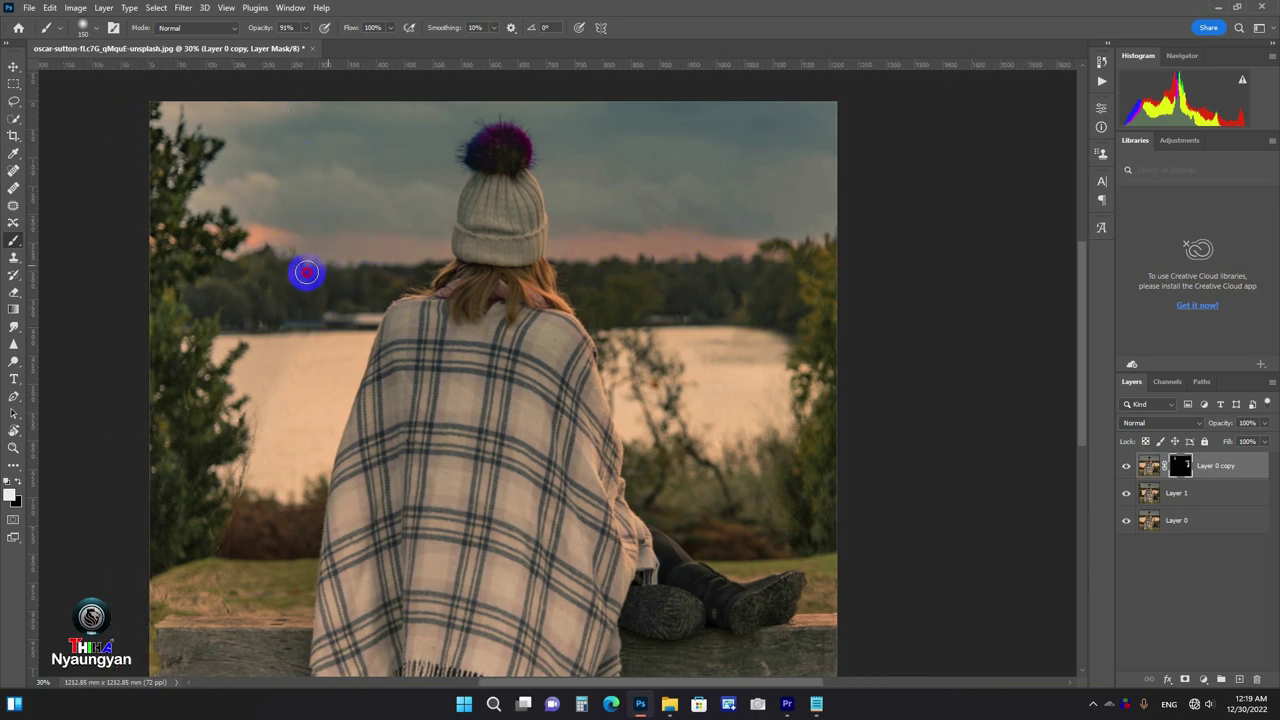
pyautogui.moveTo(315, 332)
pyautogui.mouseDown()
pyautogui.moveTo(306, 286)
pyautogui.moveTo(243, 371)
pyautogui.moveTo(229, 432)
pyautogui.moveTo(263, 297)
pyautogui.moveTo(245, 424)
pyautogui.mouseUp()
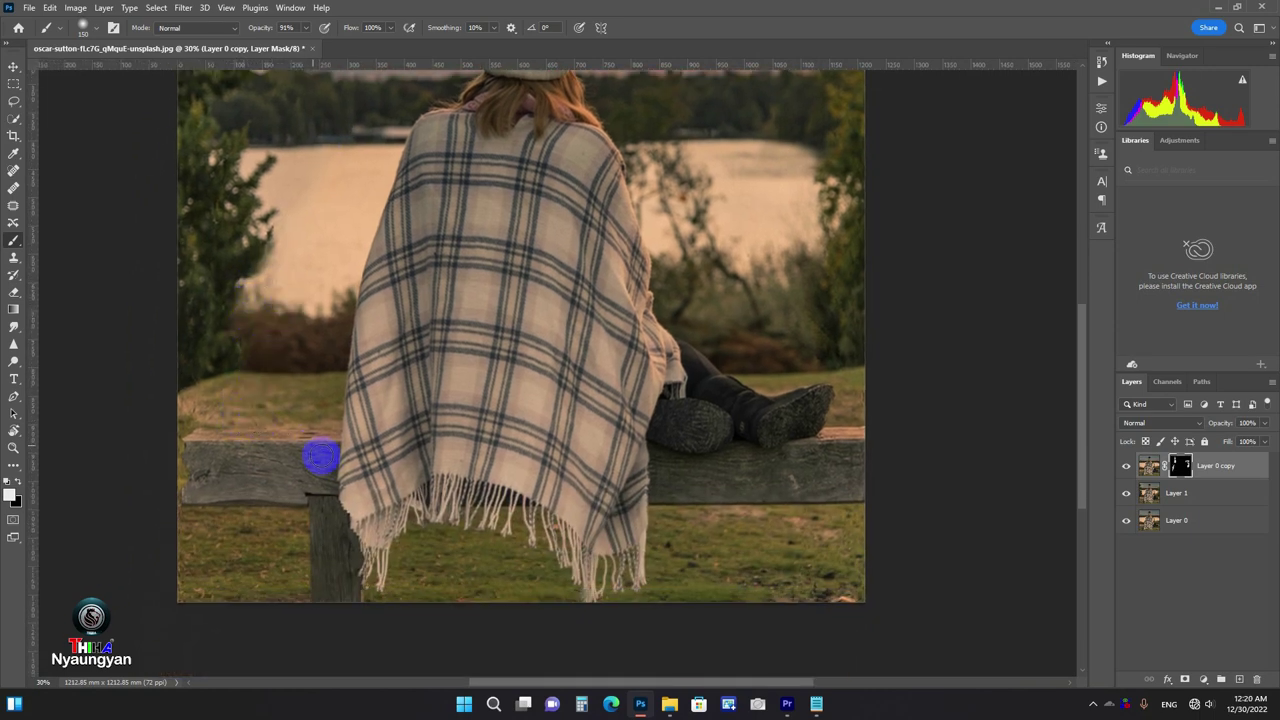
# - Paint the mask over the bottom-left corner, grass, boot toe, bench edge and right trees
pyautogui.moveTo(320, 451); pyautogui.dragTo(289, 383)
pyautogui.moveTo(148, 487)
pyautogui.mouseDown()
pyautogui.moveTo(137, 446)
pyautogui.moveTo(140, 463)
pyautogui.moveTo(250, 488)
pyautogui.mouseUp()
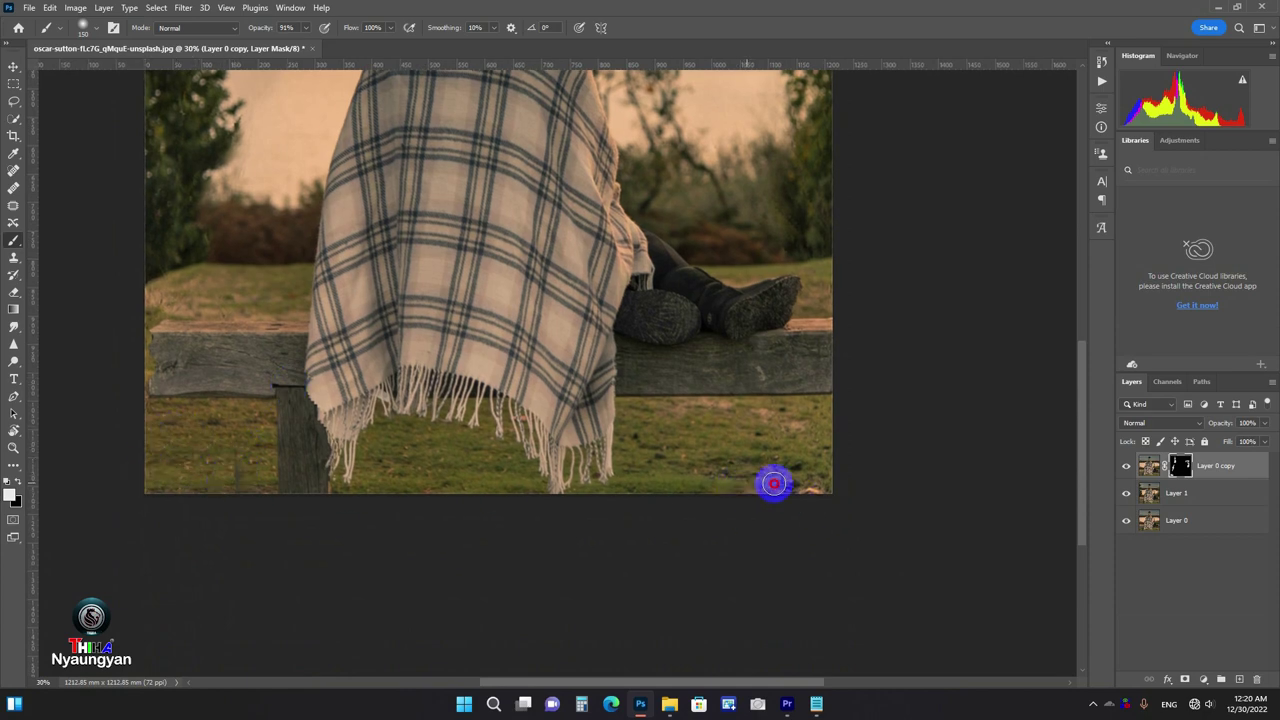
pyautogui.moveTo(771, 483)
pyautogui.mouseDown()
pyautogui.moveTo(763, 471)
pyautogui.moveTo(803, 446)
pyautogui.moveTo(790, 411)
pyautogui.moveTo(849, 326)
pyautogui.mouseUp()
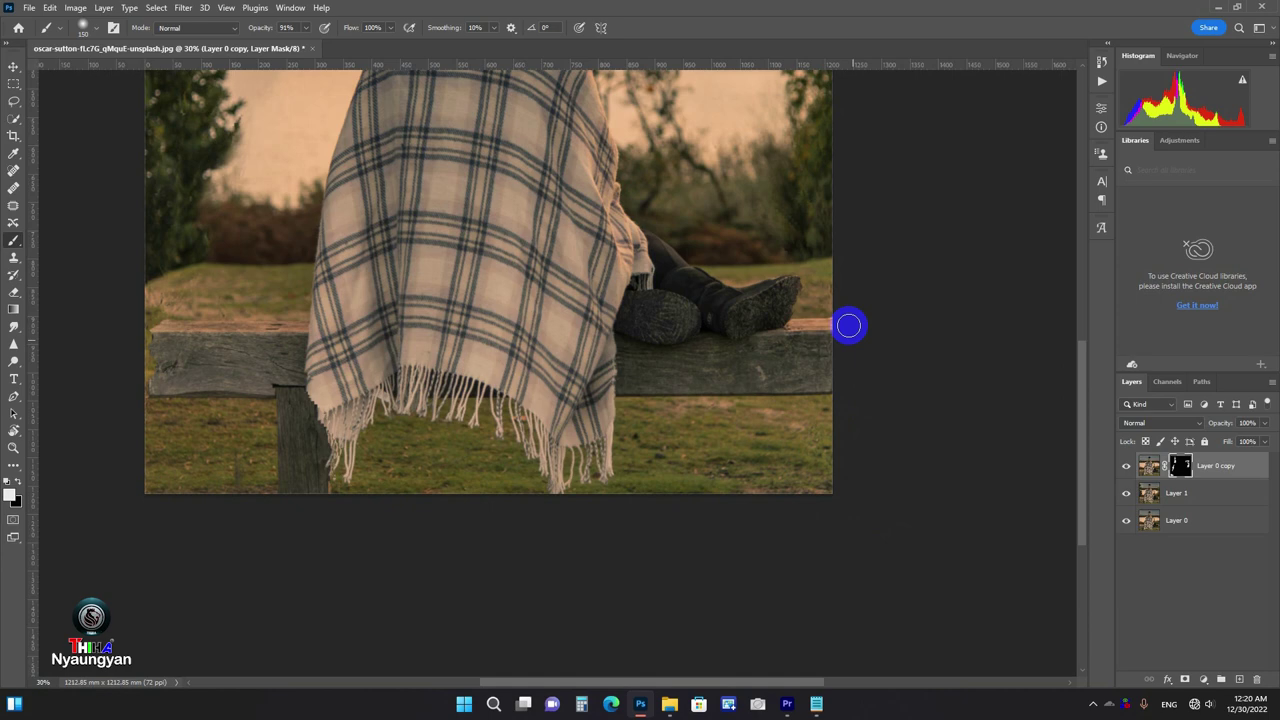
pyautogui.moveTo(803, 288)
pyautogui.mouseDown()
pyautogui.moveTo(797, 317)
pyautogui.moveTo(774, 323)
pyautogui.moveTo(848, 326)
pyautogui.moveTo(795, 316)
pyautogui.moveTo(780, 282)
pyautogui.mouseUp()
pyautogui.scroll(2, 790, 295)
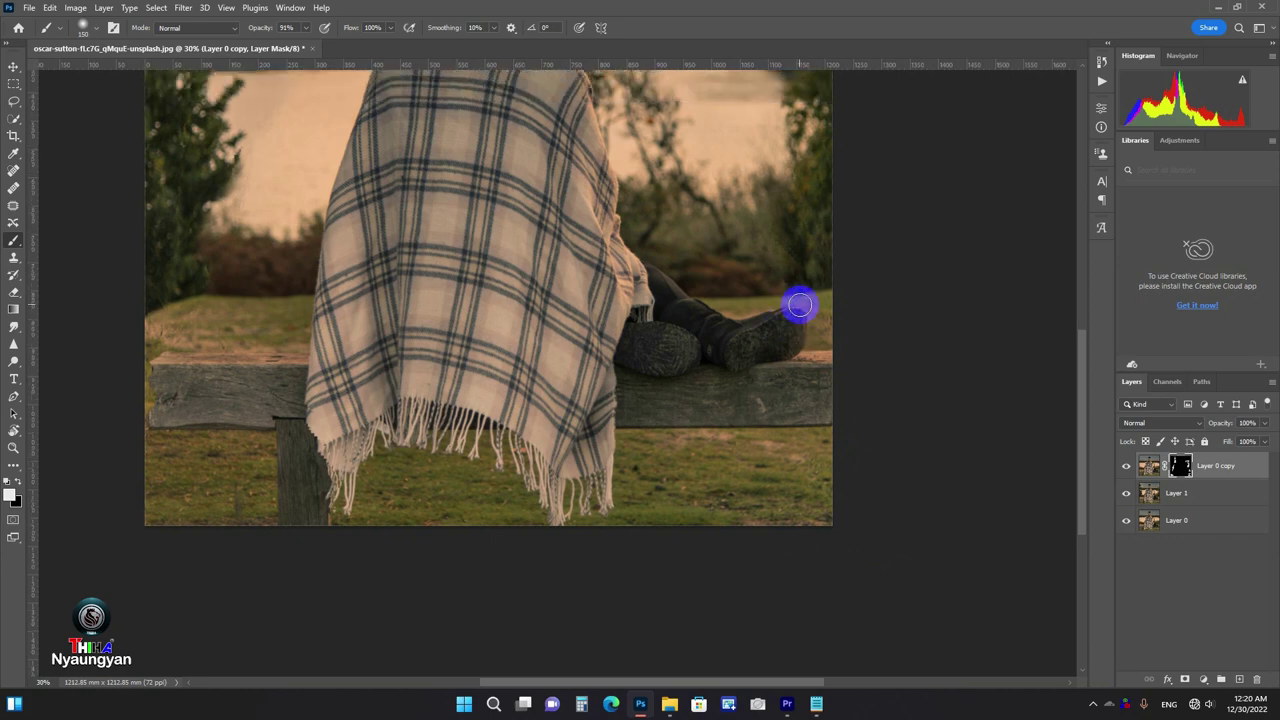
pyautogui.click(820, 242)
pyautogui.moveTo(820, 242); pyautogui.dragTo(801, 286)
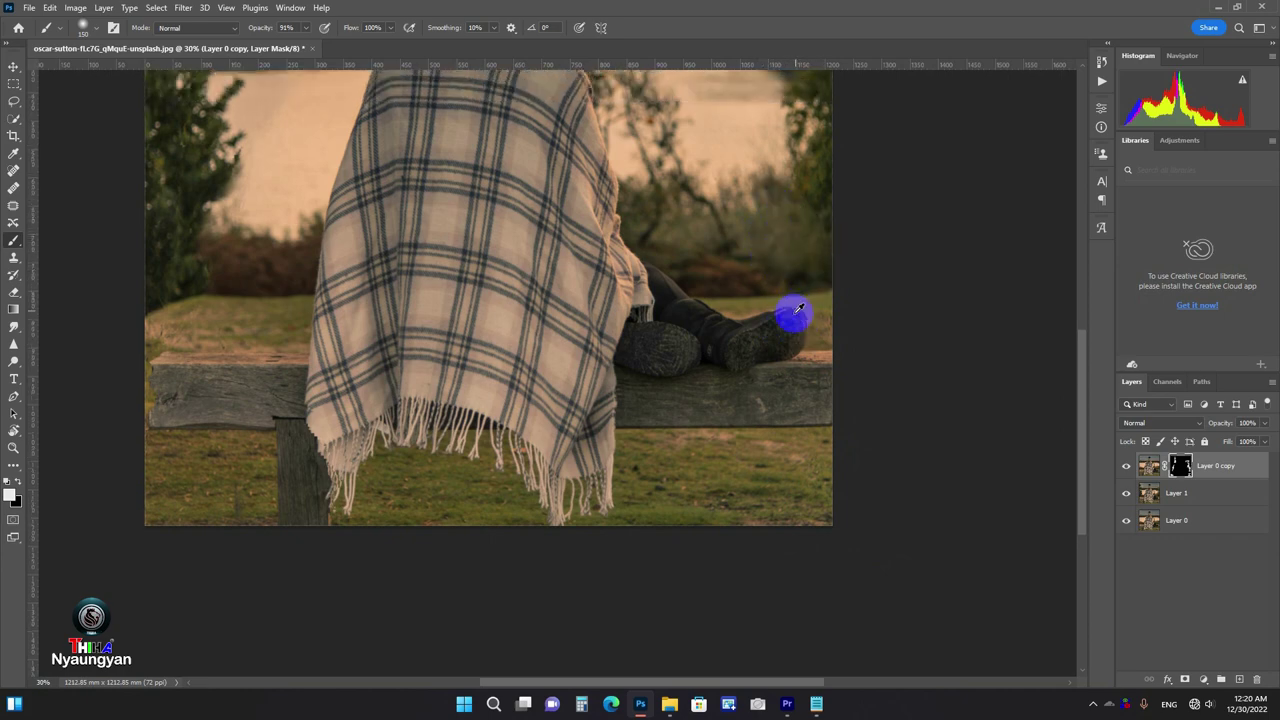
pyautogui.scroll(-3, 800, 380)
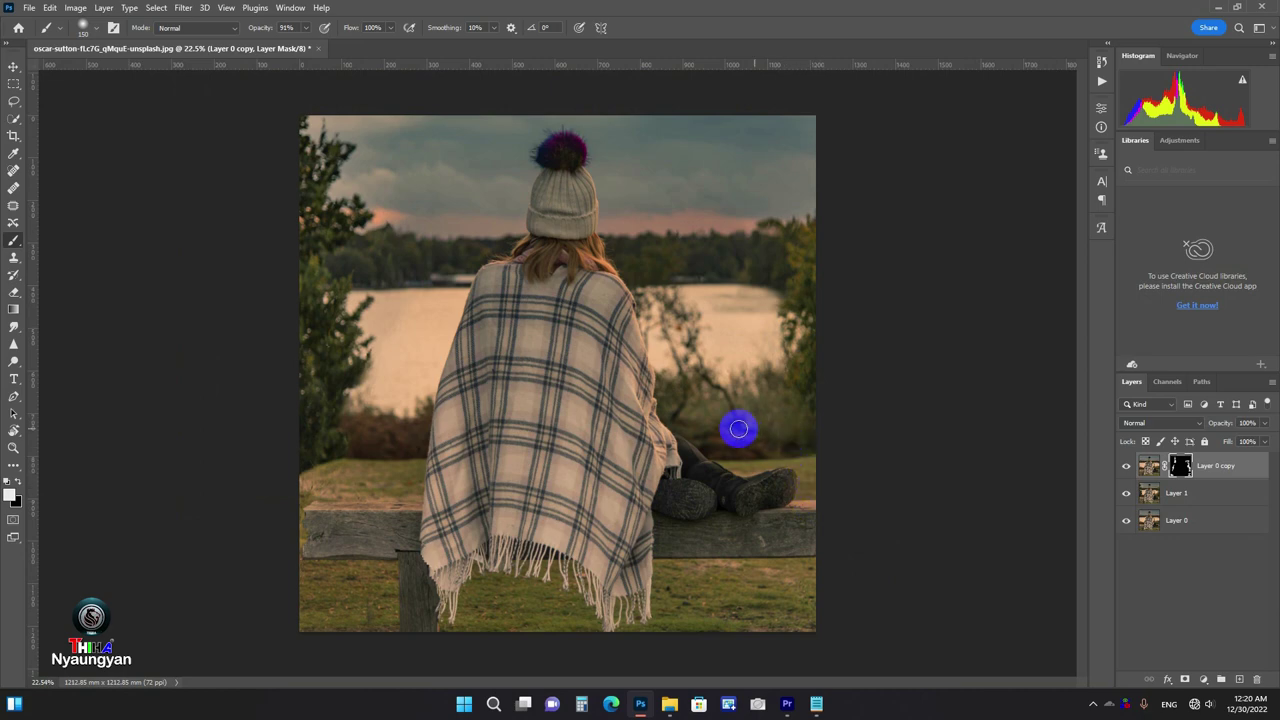
pyautogui.scroll(-1, 710, 443)
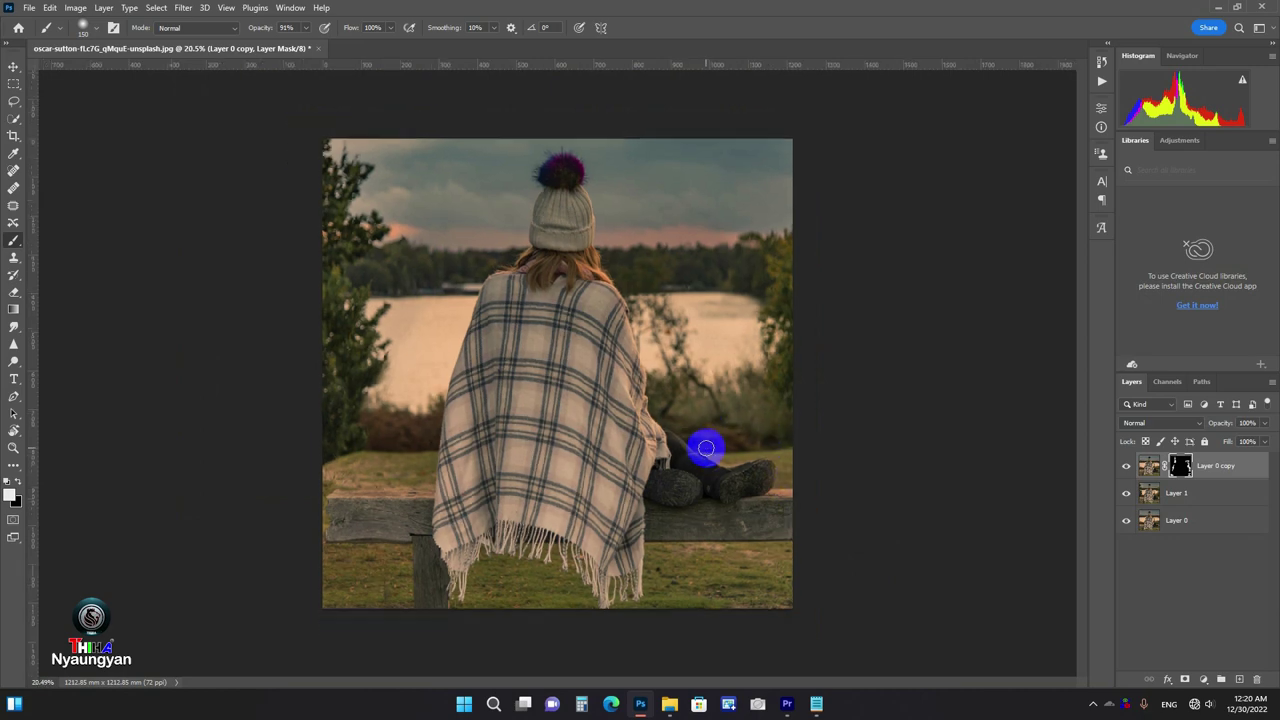